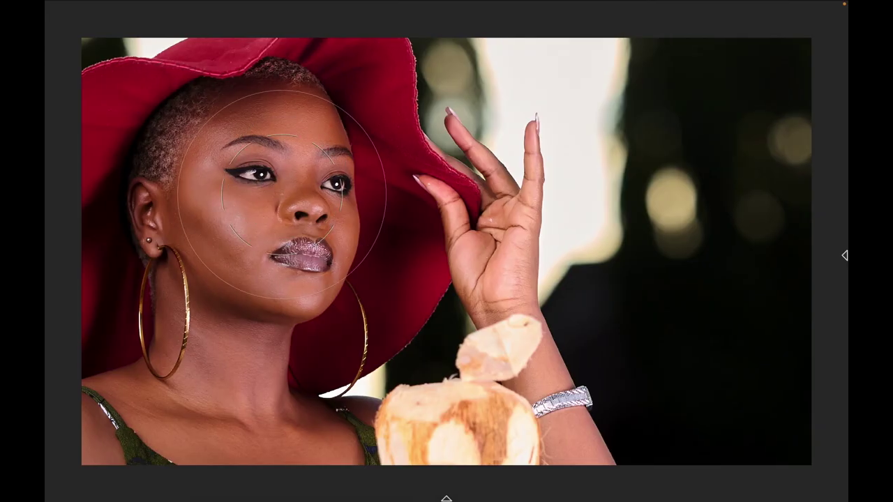
- Open the filmstrip image KFE_0870.tif, the portrait with the red hat, in Affinity Photo 2
mouse_move(395, 494)
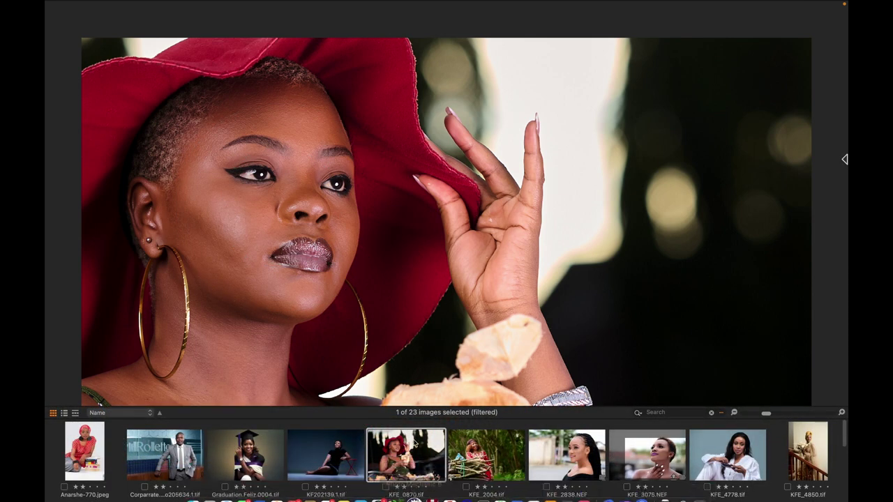
right_click(392, 446)
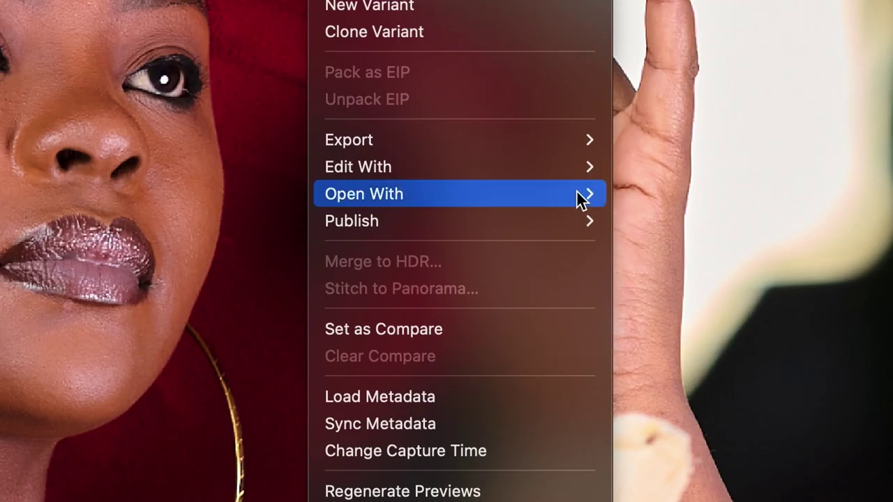
mouse_move(499, 229)
left_click(616, 279)
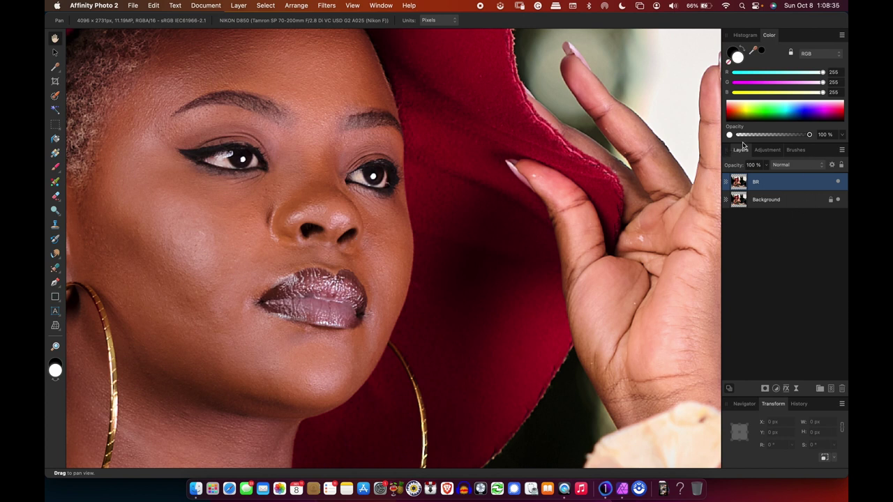
- Duplicate the BR layer and apply Frequency Separation to the copy with the Gaussian method and a 2.3 px radius
right_click(757, 183)
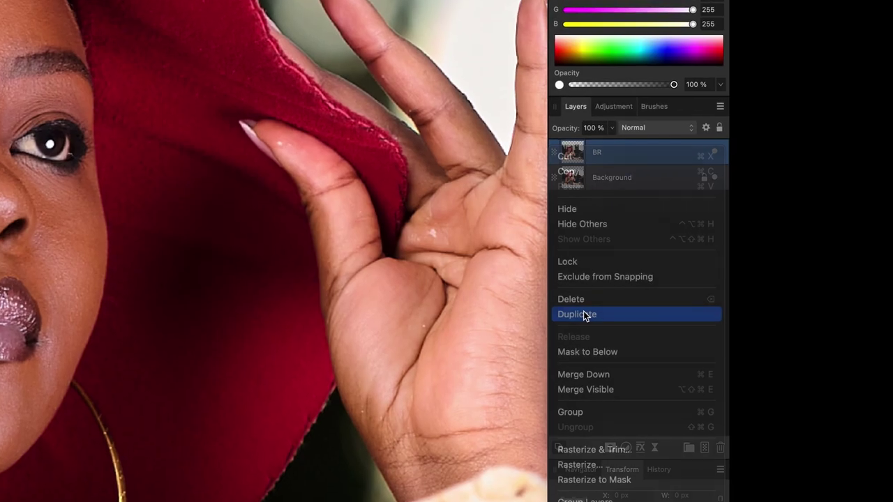
left_click(583, 315)
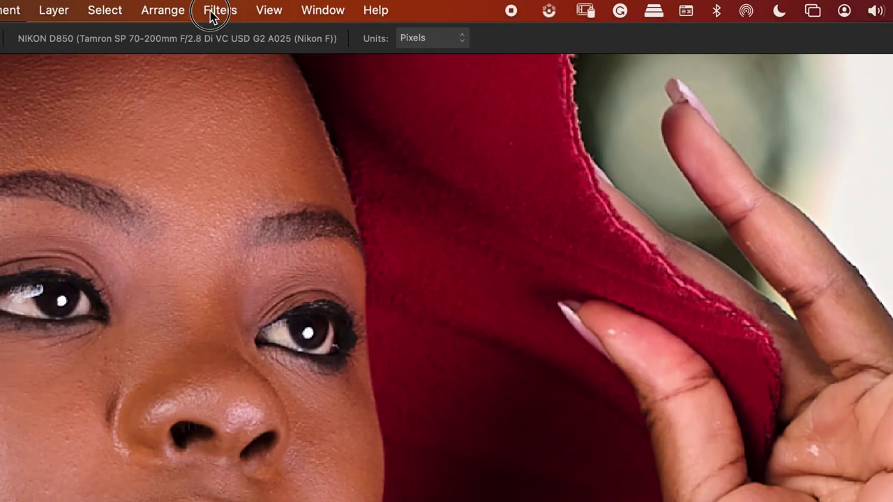
left_click(323, 9)
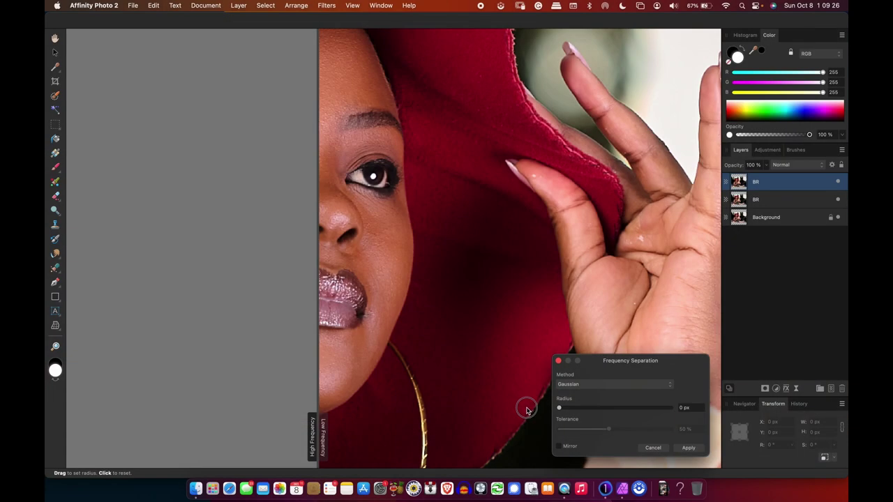
left_click_drag(558, 407, 573, 408)
left_click_drag(529, 428, 586, 413)
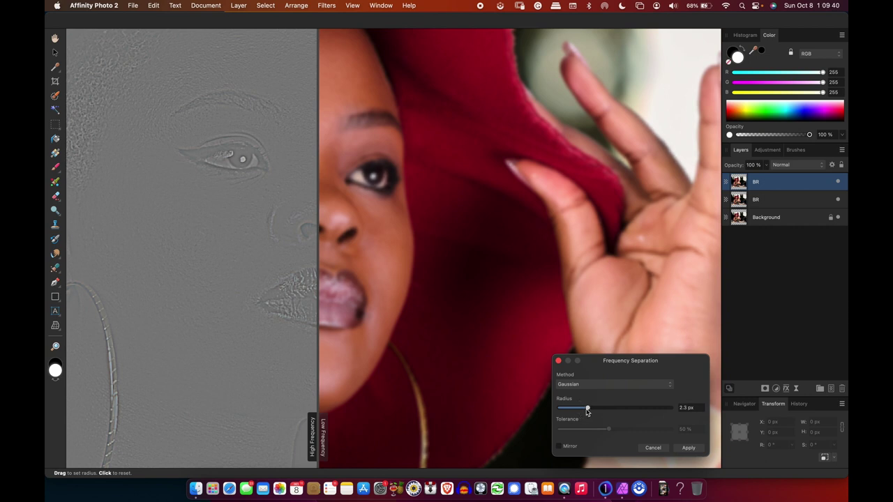
left_click(687, 449)
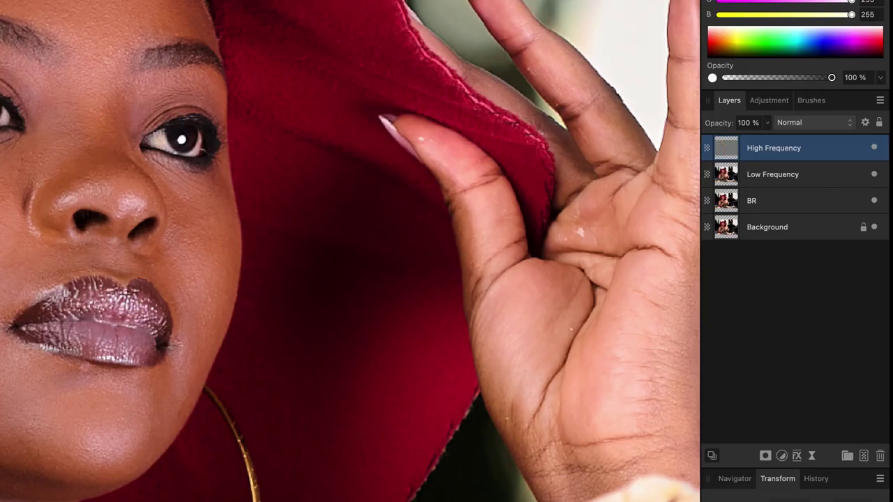
- Hide the BR and Background layers and inspect the High Frequency and Low Frequency layers one at a time
left_click(874, 201)
left_click(874, 175)
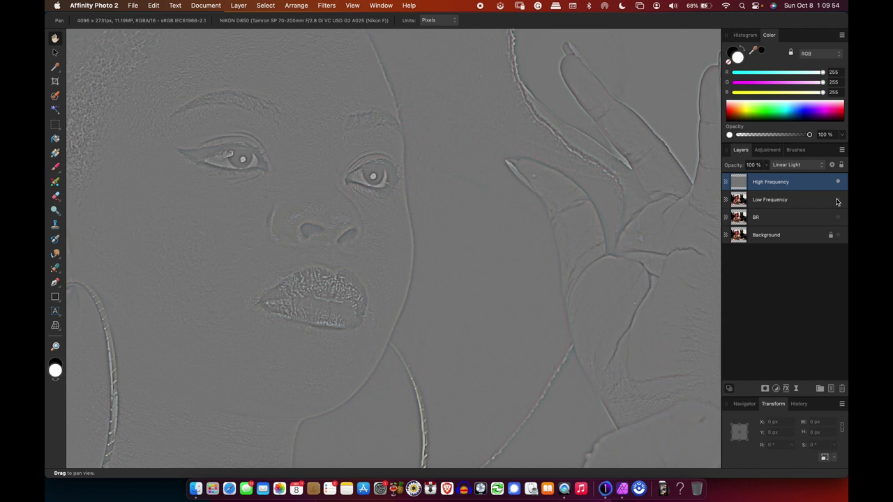
left_click(838, 201)
left_click(838, 183)
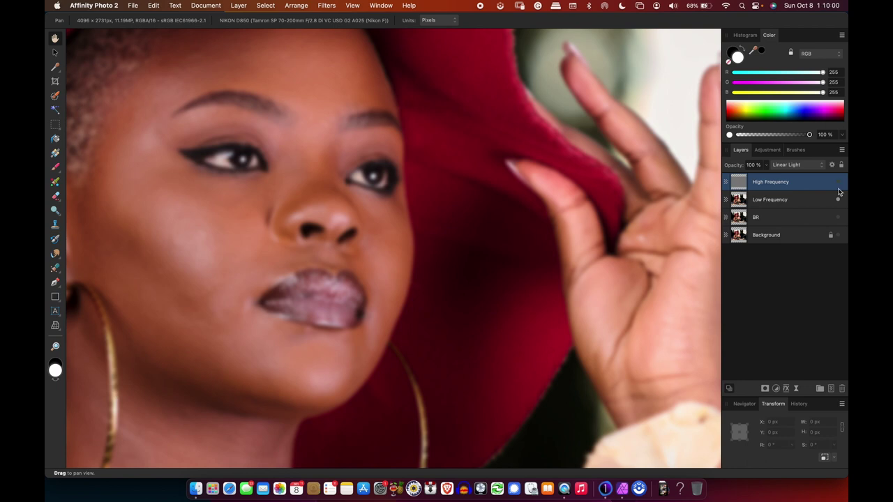
left_click(803, 201)
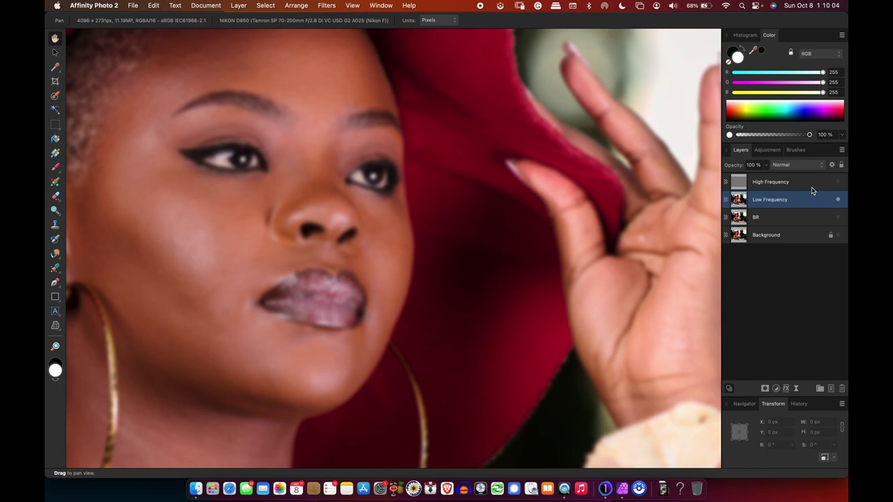
left_click(812, 187)
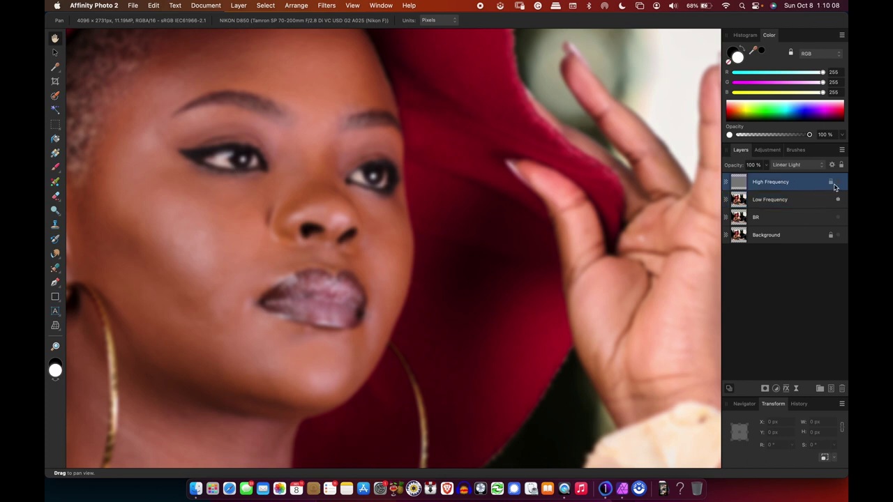
left_click(838, 183)
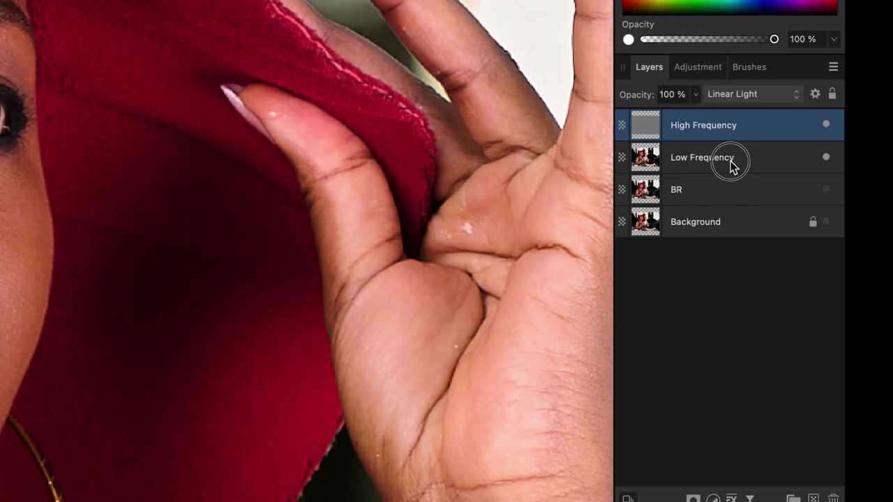
- Group the High Frequency and Low Frequency layers and rename the group FS
left_click(731, 163, "shift")
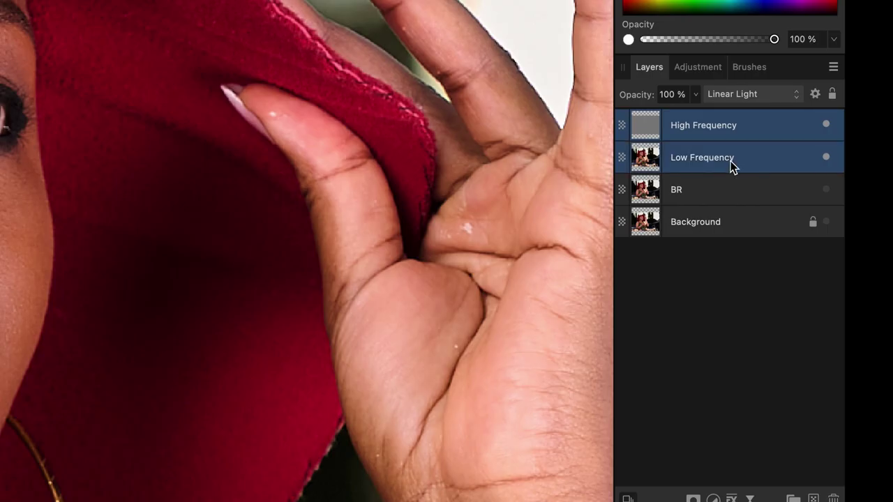
right_click(730, 161)
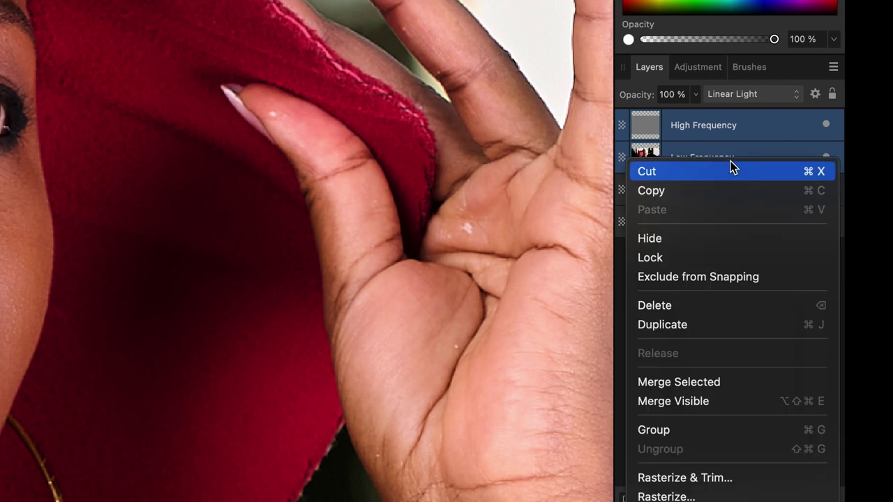
left_click(702, 435)
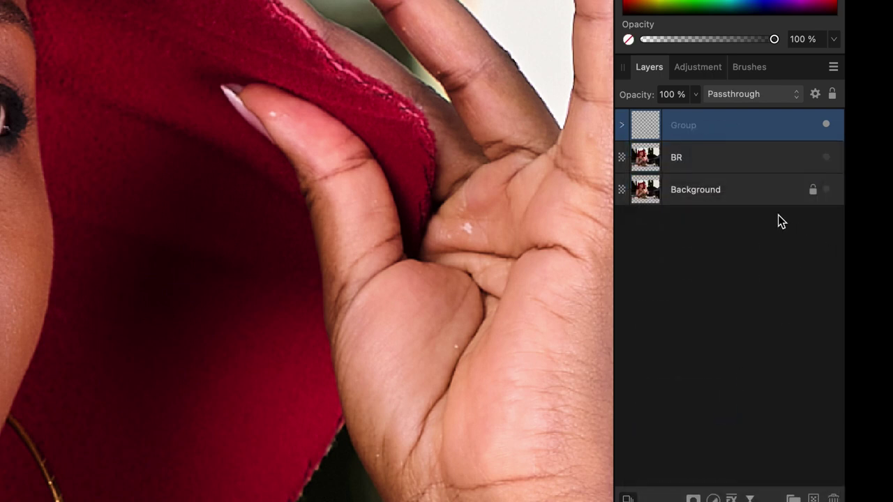
double_click(706, 129)
type("FS")
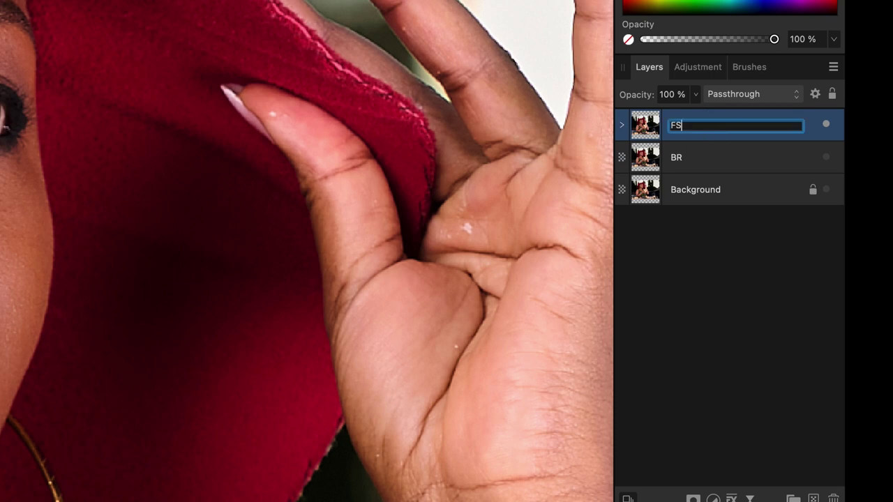
key("Return")
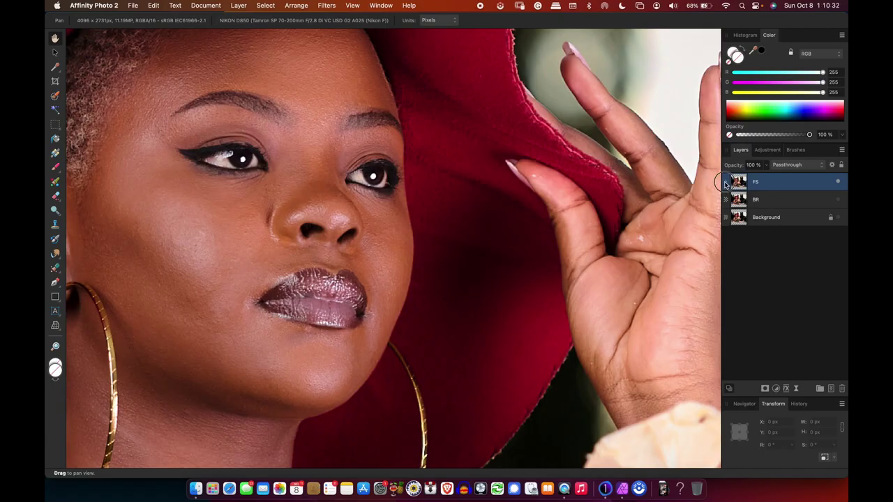
- Expand the FS group and duplicate the Low Frequency layer inside it
left_click(622, 125)
left_click(760, 223)
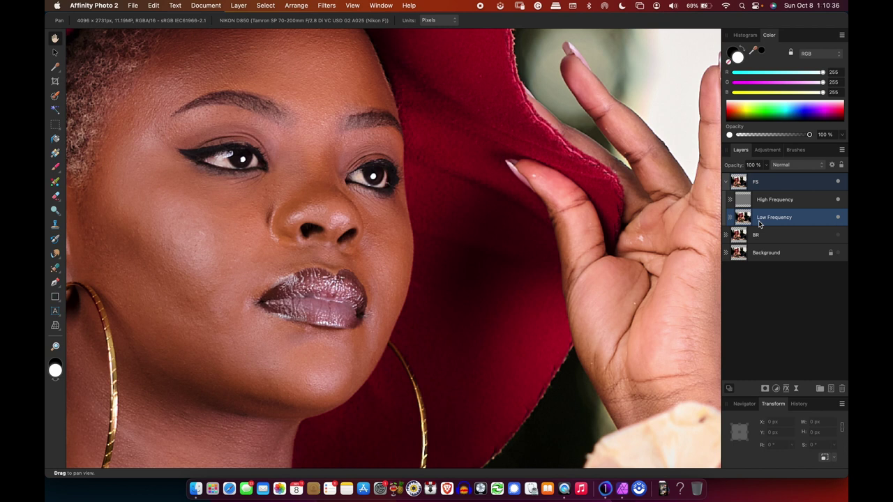
right_click(760, 223)
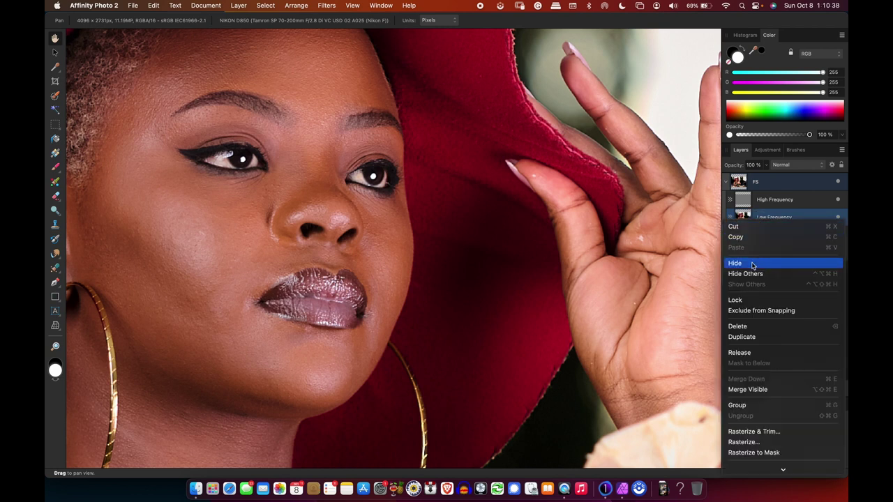
left_click(744, 339)
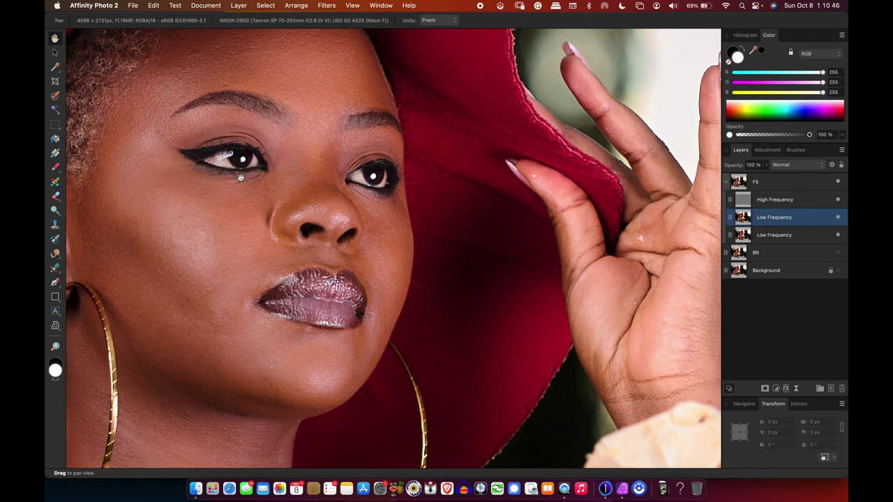
- Choose the Healing Brush Tool and set its flow to 23% and hardness to 58%
scroll(166, 163, "up", 4)
scroll(174, 158, "down", 5)
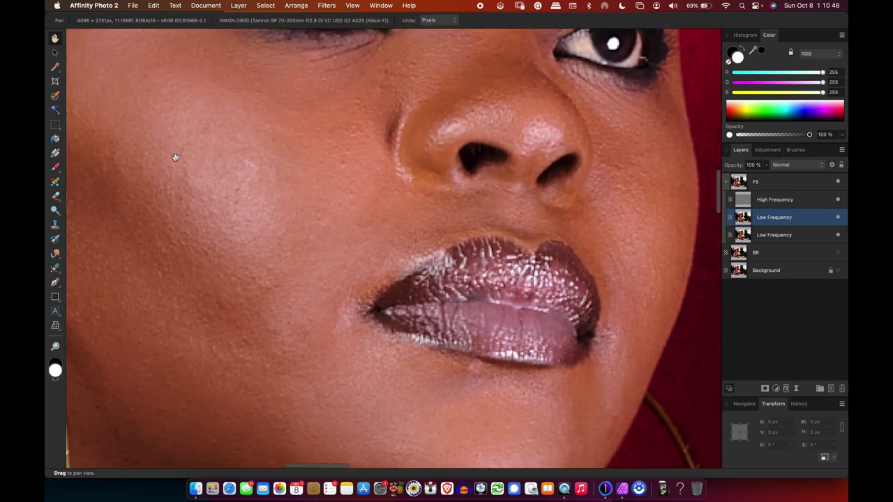
scroll(175, 157, "down", 4)
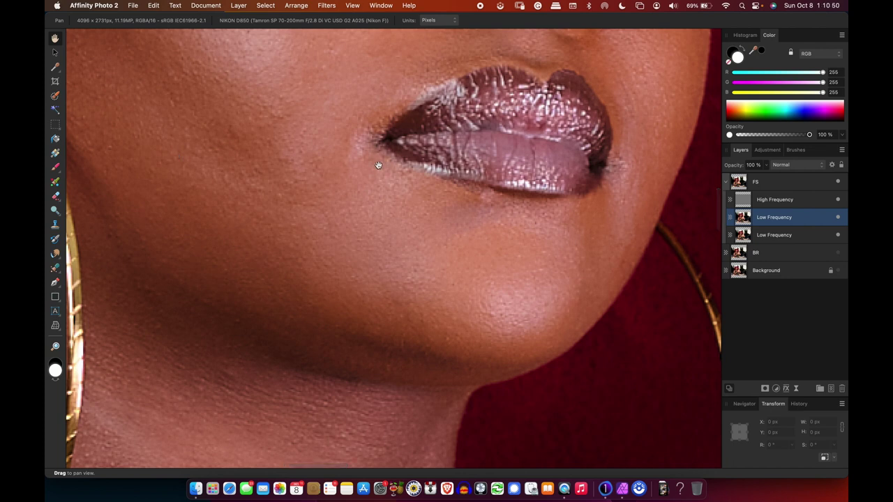
scroll(378, 165, "down", 2)
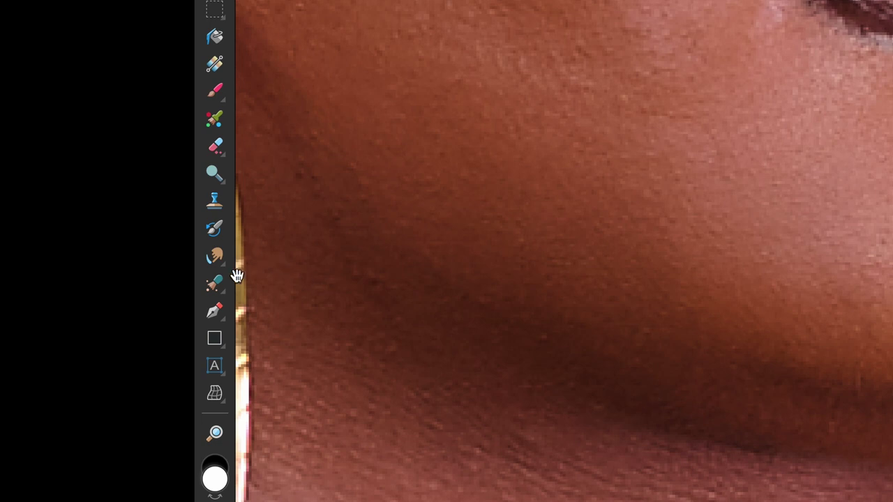
left_click(213, 286)
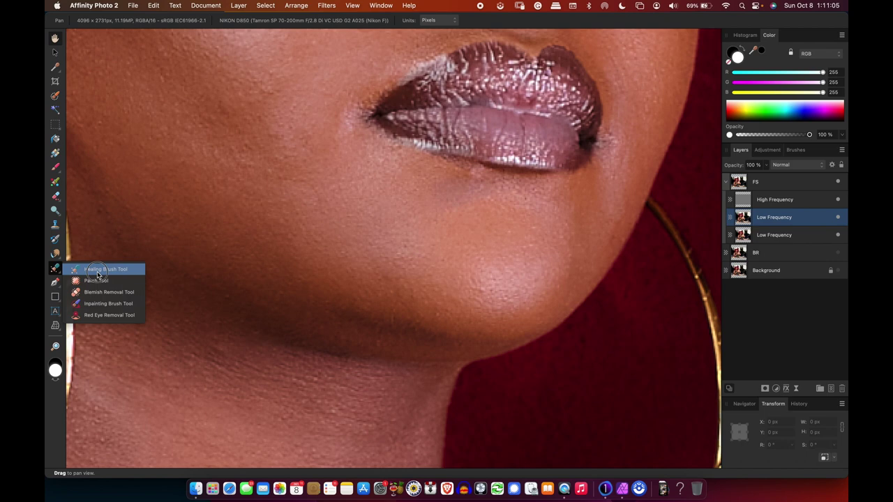
left_click(296, 293)
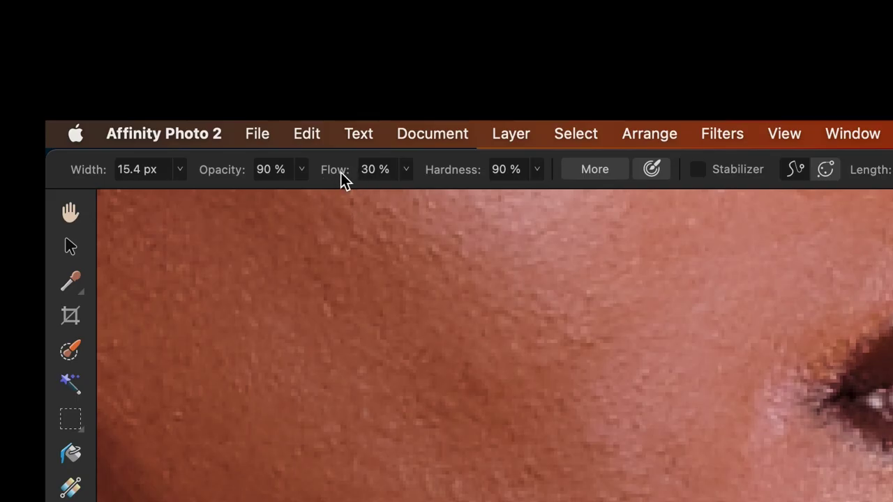
left_click_drag(339, 174, 332, 178)
left_click_drag(480, 175, 429, 174)
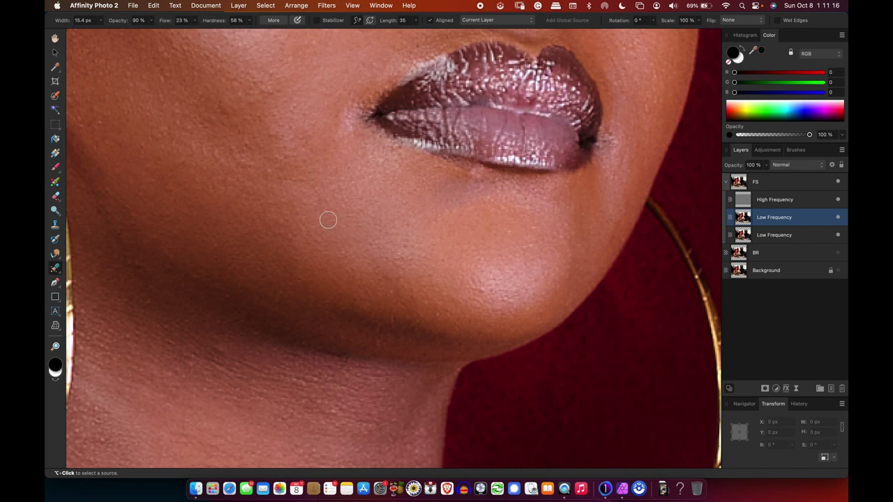
- Heal the dark patch below the lower lip on the duplicated Low Frequency layer from sampled chin skin, comparing before and after
left_click(458, 231)
scroll(458, 231, "up", 3)
left_click_drag(466, 215, 364, 233)
scroll(365, 232, "up", 1)
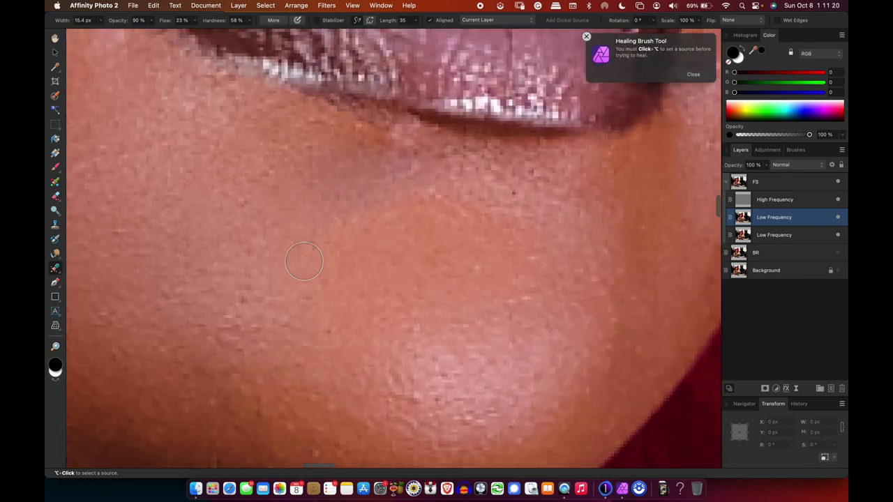
left_click(324, 284, "alt")
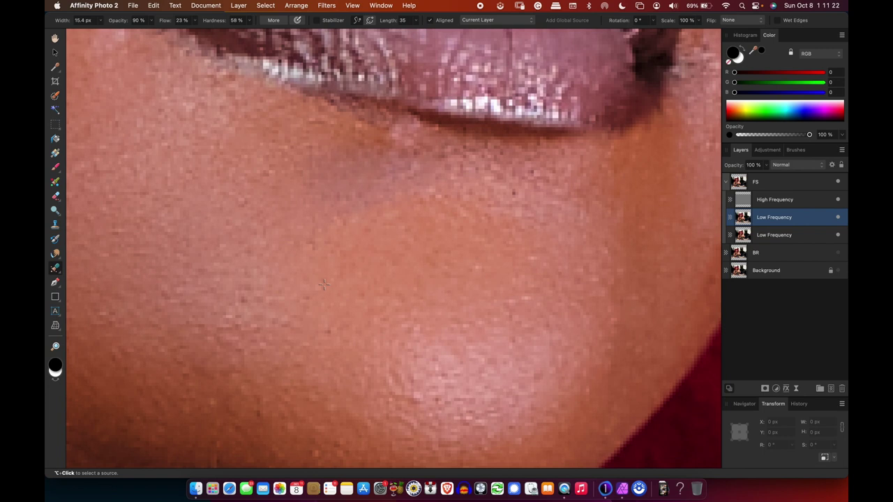
left_click(313, 287, "alt")
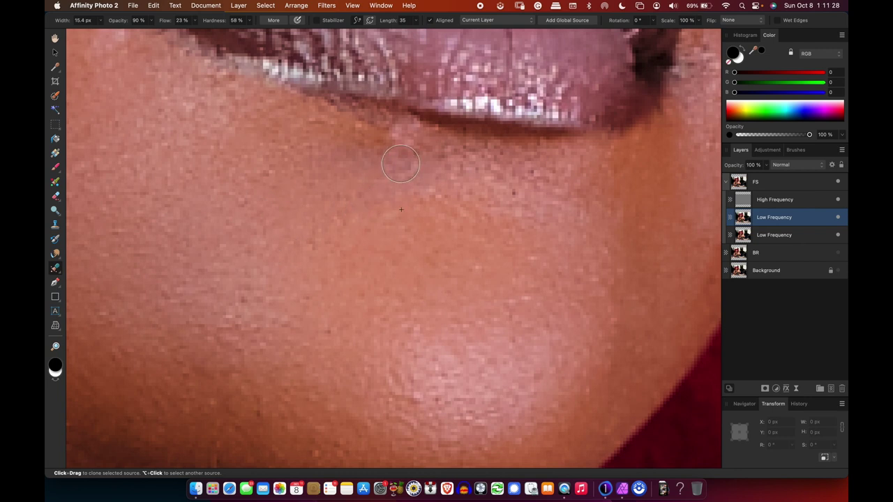
mouse_move(371, 257)
left_mouse_down()
mouse_move(395, 240)
mouse_move(387, 244)
mouse_move(402, 253)
mouse_move(392, 248)
mouse_move(399, 206)
mouse_move(354, 199)
mouse_move(370, 301)
mouse_move(346, 298)
mouse_move(359, 273)
mouse_move(362, 285)
mouse_move(373, 207)
mouse_move(300, 204)
mouse_move(400, 187)
mouse_move(319, 159)
mouse_move(347, 166)
mouse_move(415, 134)
mouse_move(326, 395)
mouse_move(312, 365)
mouse_move(370, 347)
mouse_move(348, 317)
mouse_move(324, 352)
left_mouse_up()
left_click(315, 370, "alt")
mouse_move(353, 198)
left_mouse_down()
mouse_move(506, 200)
mouse_move(360, 185)
mouse_move(343, 148)
mouse_move(469, 151)
mouse_move(394, 150)
mouse_move(518, 171)
mouse_move(491, 193)
mouse_move(377, 218)
mouse_move(527, 206)
mouse_move(391, 198)
mouse_move(442, 182)
mouse_move(521, 194)
mouse_move(456, 217)
mouse_move(441, 212)
mouse_move(479, 204)
mouse_move(548, 259)
left_mouse_up()
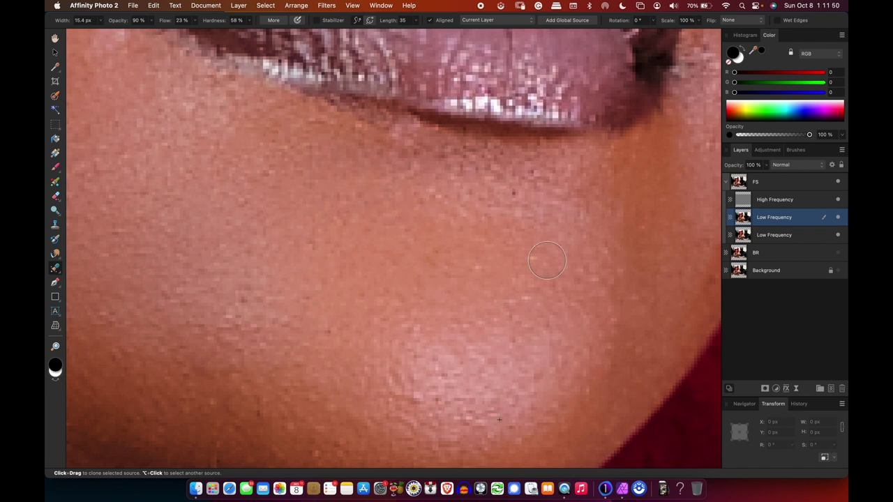
left_click(840, 219)
left_click(840, 218)
left_click(839, 218)
left_click(839, 218)
- Even out the remaining skin tones between the lower lip and chin using newly sampled healing sources, and review the retouch
left_click(180, 225, "alt")
mouse_move(357, 133)
left_mouse_down()
mouse_move(440, 147)
mouse_move(410, 149)
mouse_move(397, 142)
mouse_move(492, 153)
mouse_move(419, 148)
mouse_move(488, 161)
mouse_move(421, 200)
left_mouse_up()
left_click(563, 338, "alt")
mouse_move(560, 202)
left_mouse_down()
mouse_move(579, 168)
mouse_move(419, 153)
left_mouse_up()
left_click(523, 388, "alt")
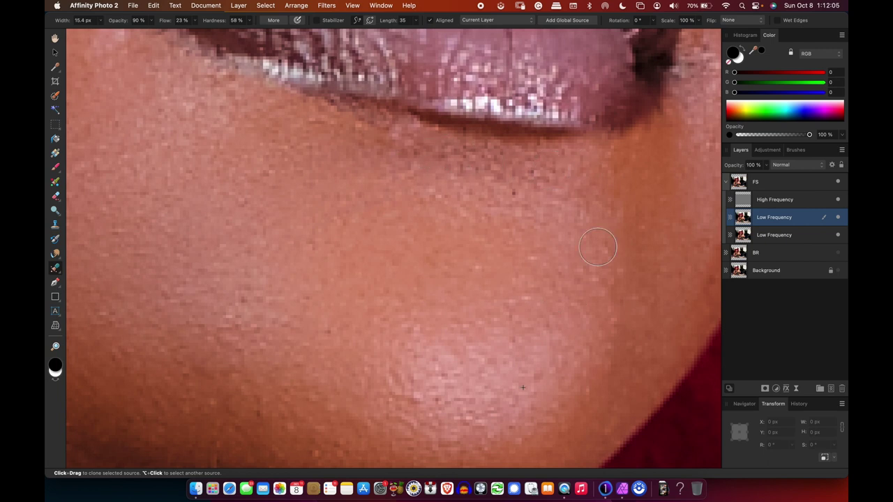
left_click(838, 219)
left_click(840, 221)
left_click(839, 221)
scroll(478, 267, "down", 10)
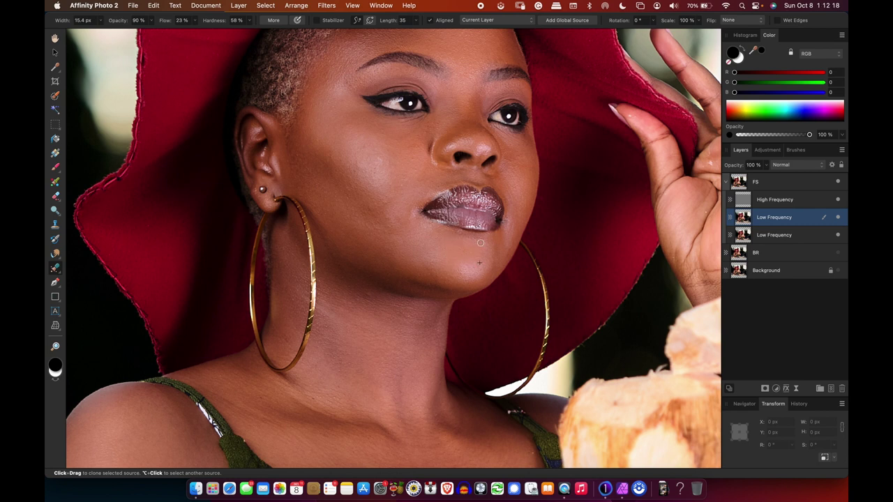
scroll(449, 244, "up", 6)
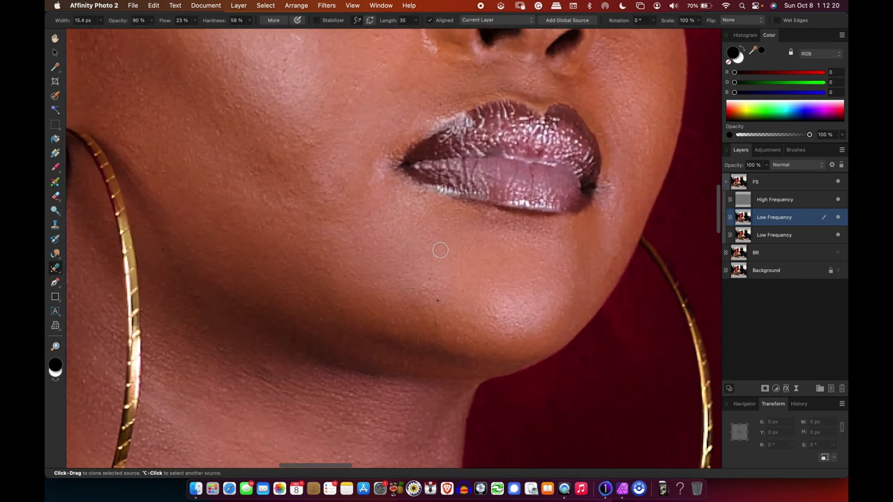
- Select the High Frequency layer and heal small texture spots along the jawline and just below it
left_click(798, 202)
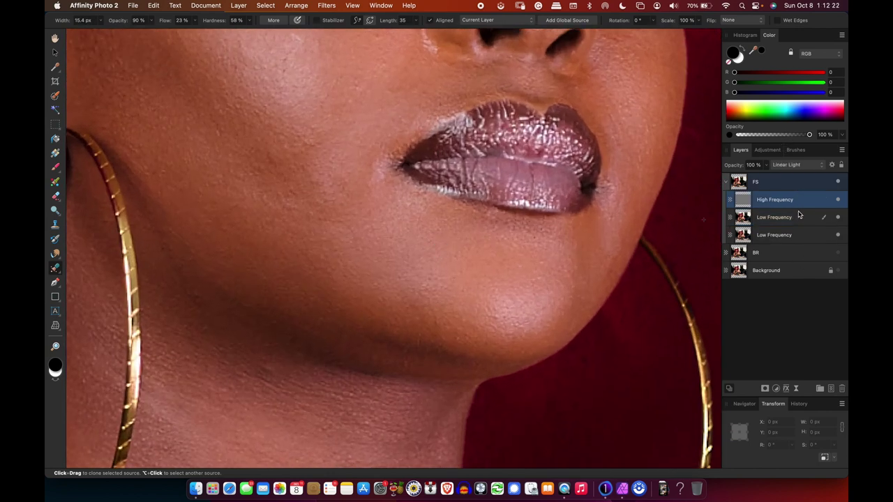
scroll(345, 309, "down", 5)
scroll(390, 253, "down", 5)
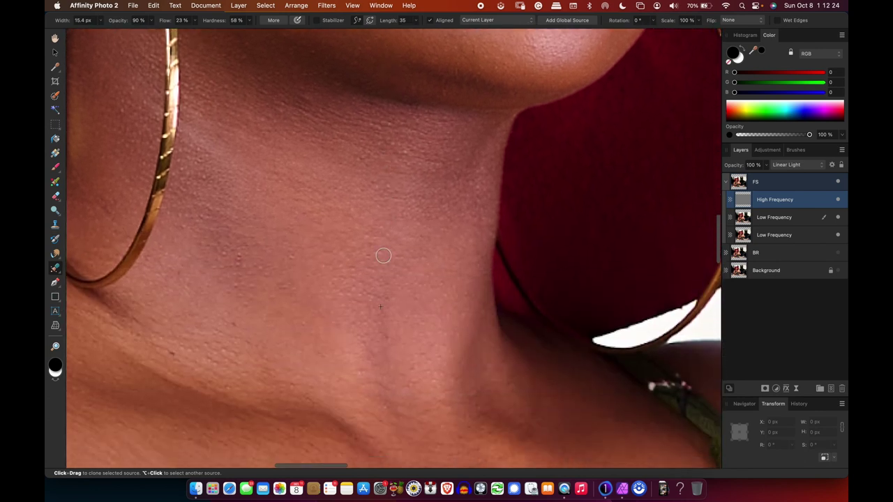
scroll(381, 255, "up", 10)
scroll(408, 234, "right", 5)
scroll(409, 234, "down", 3)
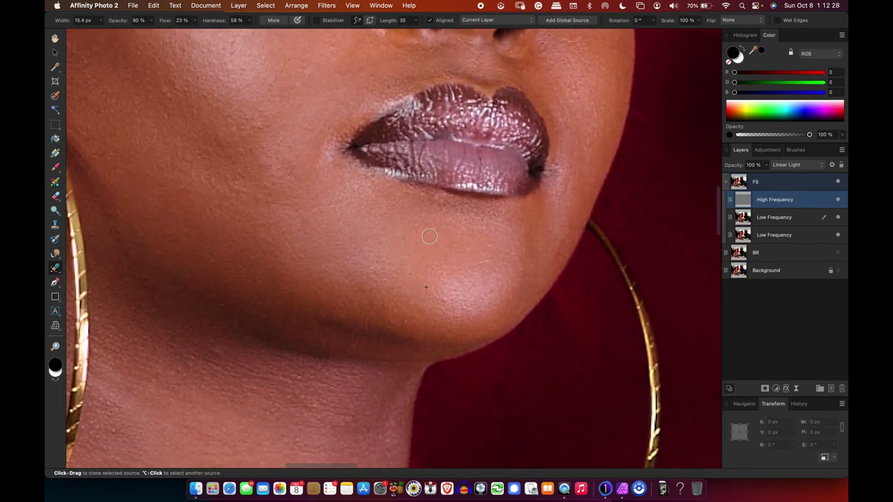
scroll(426, 233, "up", 3)
scroll(424, 236, "left", 10)
scroll(425, 235, "up", 3)
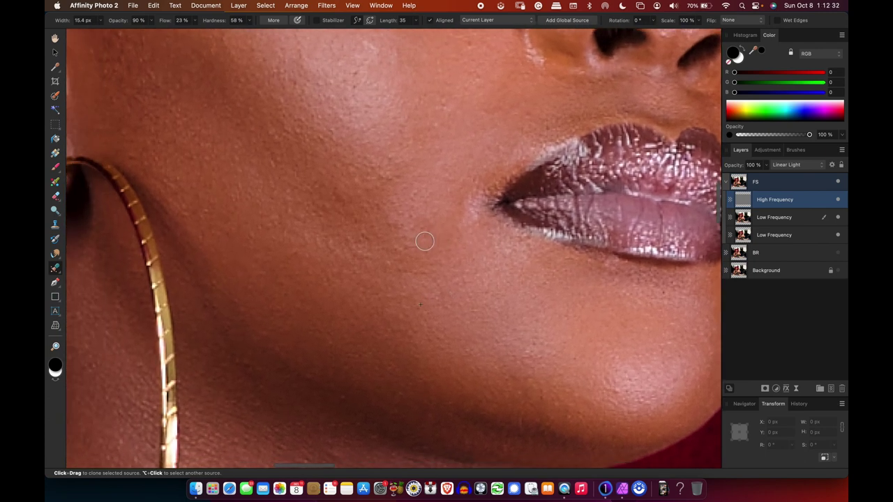
scroll(425, 244, "down", 5)
scroll(388, 297, "down", 1)
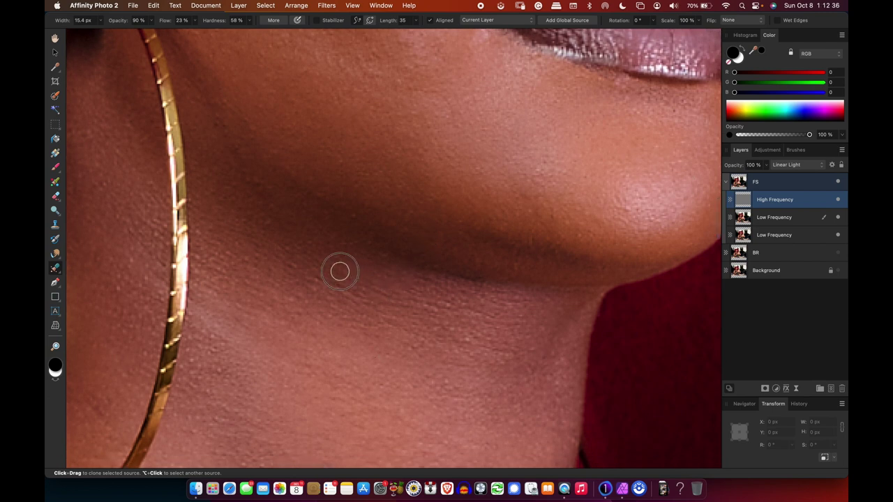
- Heal the texture blemish at the base of the neck near the collarbone using nearby sampled skin
scroll(349, 272, "down", 6)
scroll(348, 272, "right", 3)
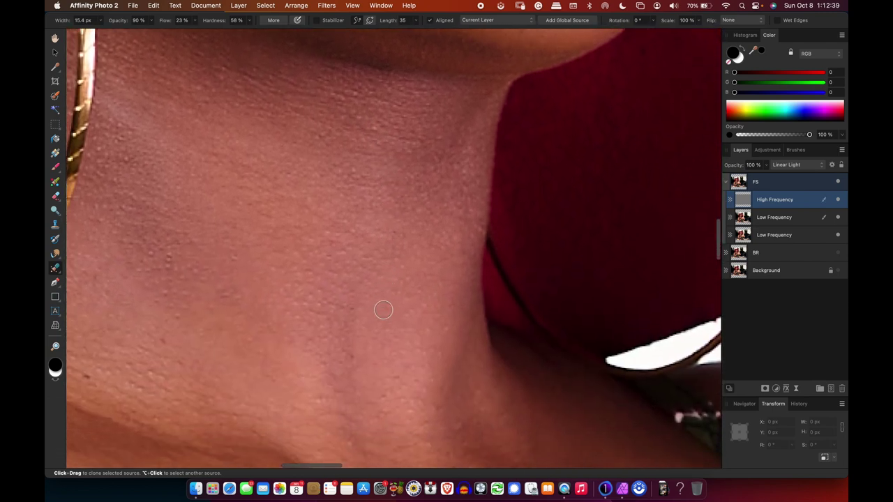
scroll(383, 309, "down", 3)
scroll(383, 310, "left", 4)
left_click(252, 283, "alt")
left_click_drag(229, 265, 229, 265)
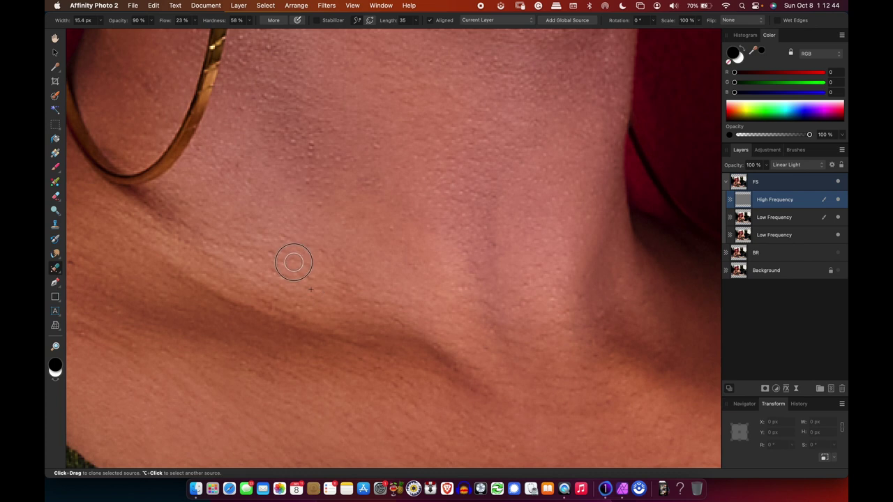
- Heal the texture spots on the cheek and beside the nose on the High Frequency layer, and review the forehead and neck
scroll(293, 263, "up", 6)
scroll(293, 262, "right", 2)
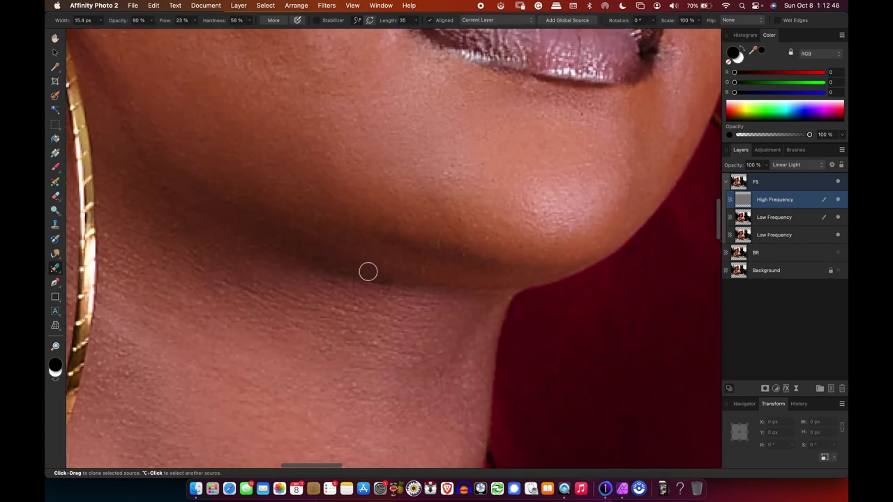
scroll(368, 271, "up", 10)
scroll(363, 263, "left", 2)
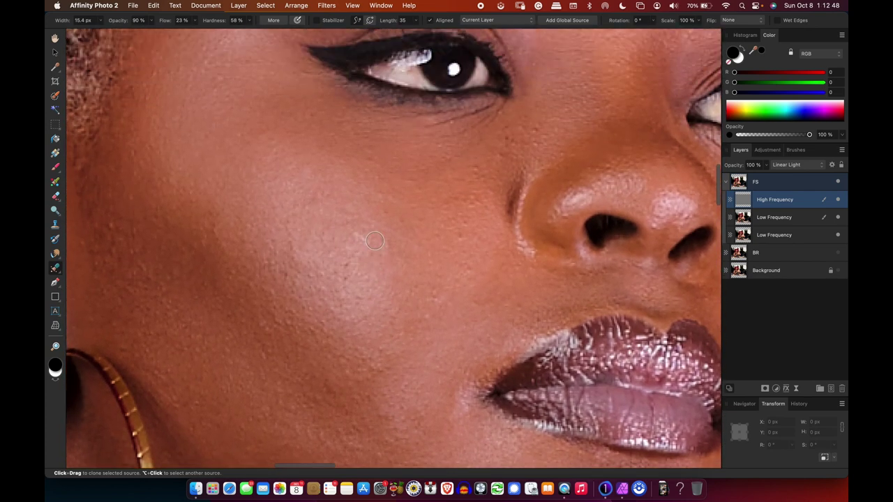
scroll(375, 241, "down", 2)
scroll(374, 240, "left", 2)
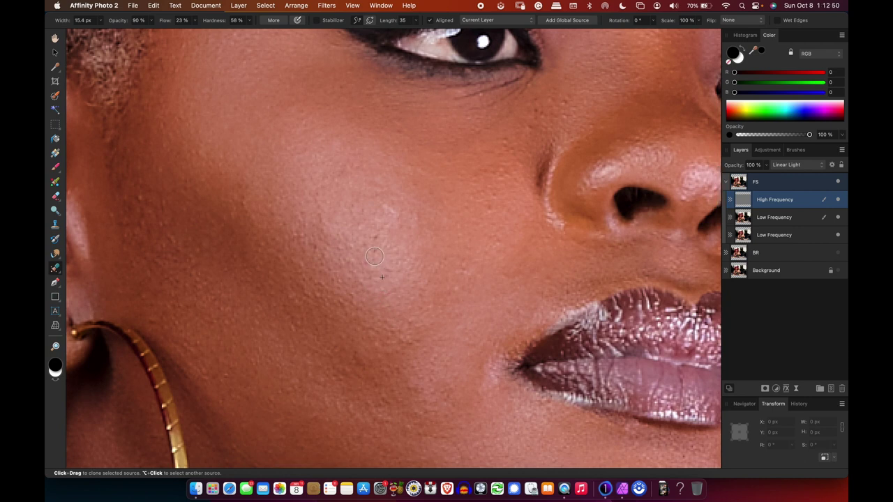
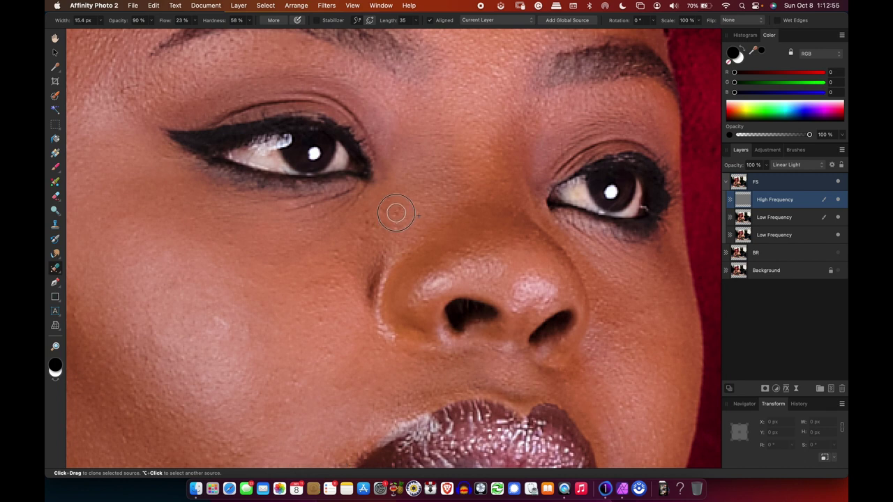
left_click(362, 237)
left_click(227, 249)
scroll(408, 204, "up", 10)
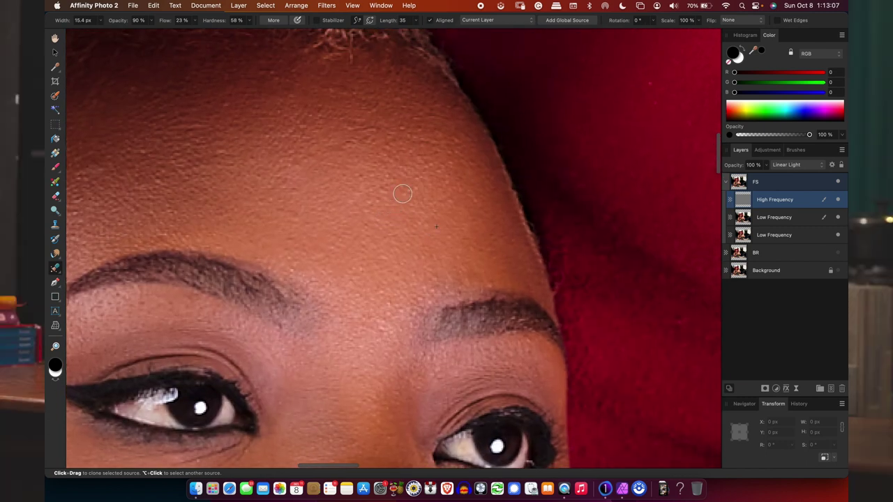
scroll(403, 203, "down", 15)
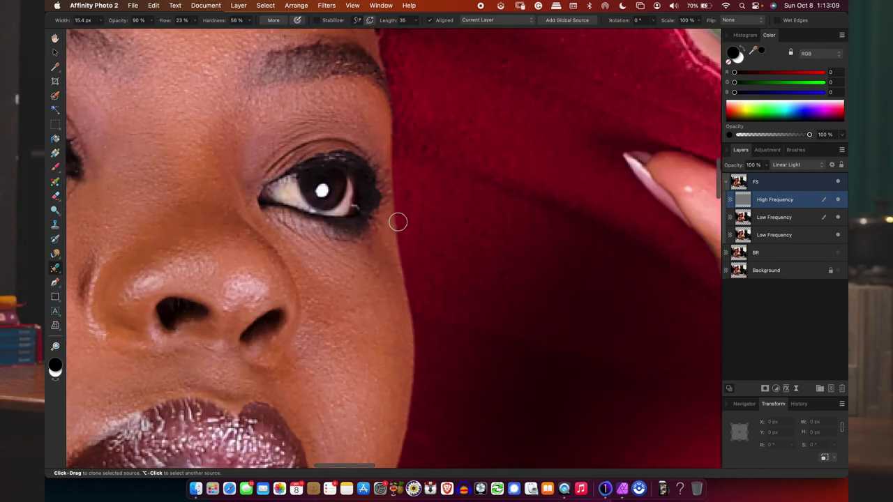
scroll(399, 222, "down", 15)
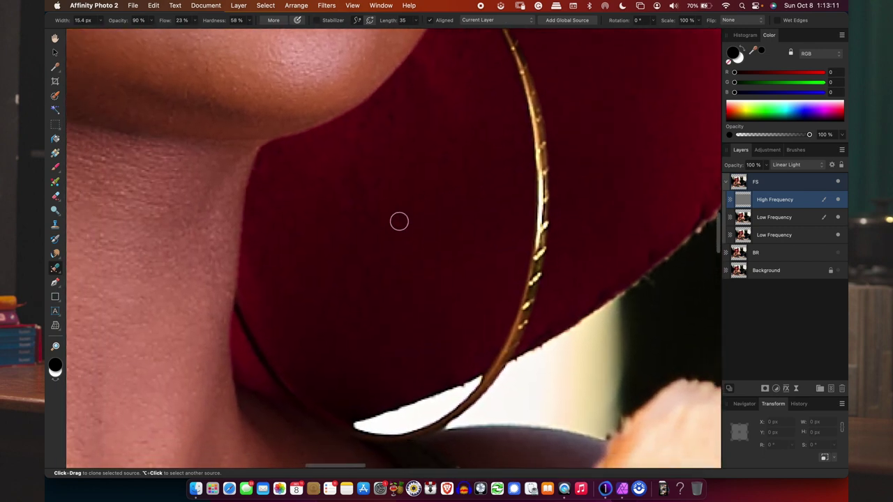
scroll(402, 225, "left", 5)
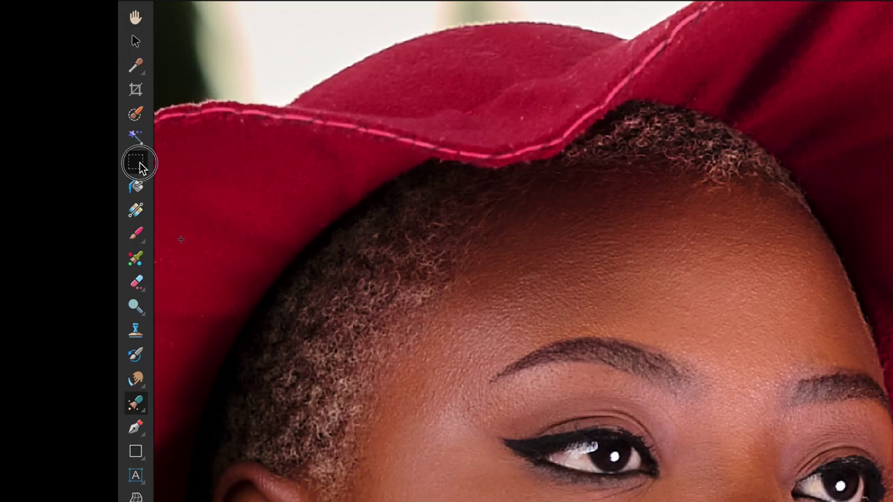
- Outline the forehead above the eyebrows with the Freehand Selection Tool at 31 px feather, on the duplicated Low Frequency layer
left_click(137, 166)
left_click(202, 241)
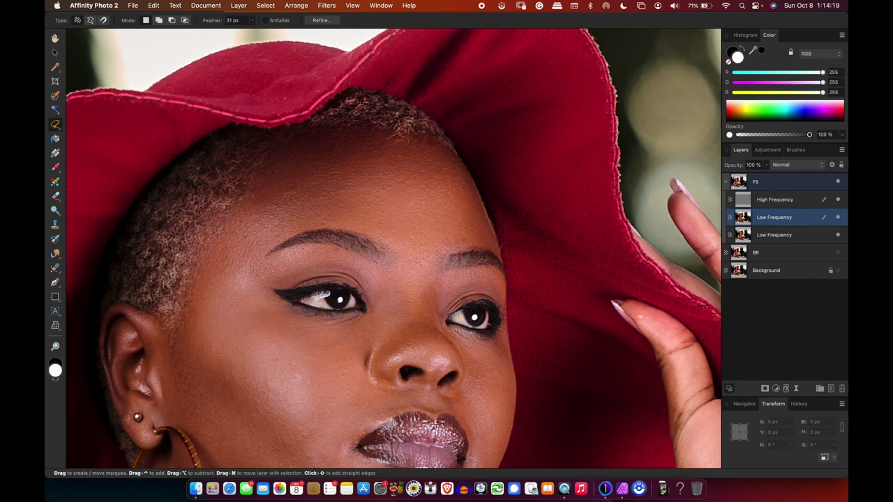
scroll(394, 249, "right", 2)
scroll(394, 249, "up", 3)
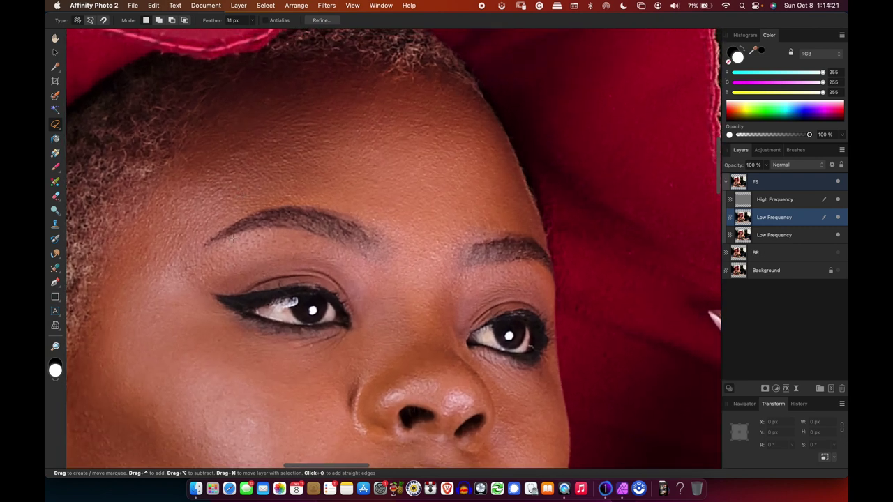
scroll(395, 249, "up", 3)
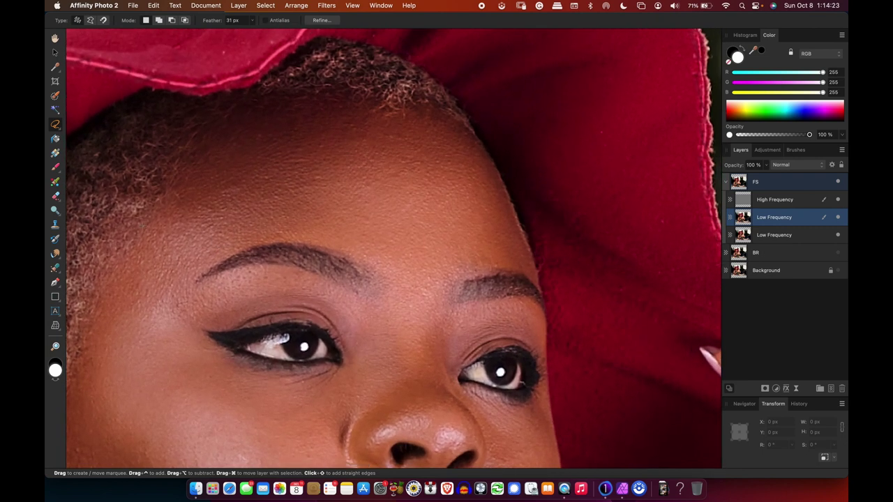
mouse_move(170, 195)
left_mouse_down()
mouse_move(212, 130)
mouse_move(253, 93)
mouse_move(297, 85)
mouse_move(423, 97)
mouse_move(461, 120)
mouse_move(497, 166)
mouse_move(540, 289)
mouse_move(501, 267)
left_mouse_up()
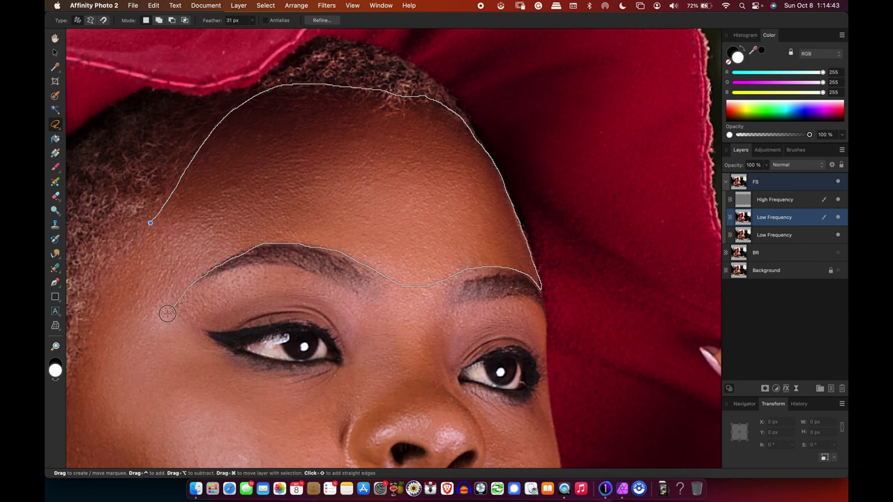
left_click_drag(149, 222, 150, 221)
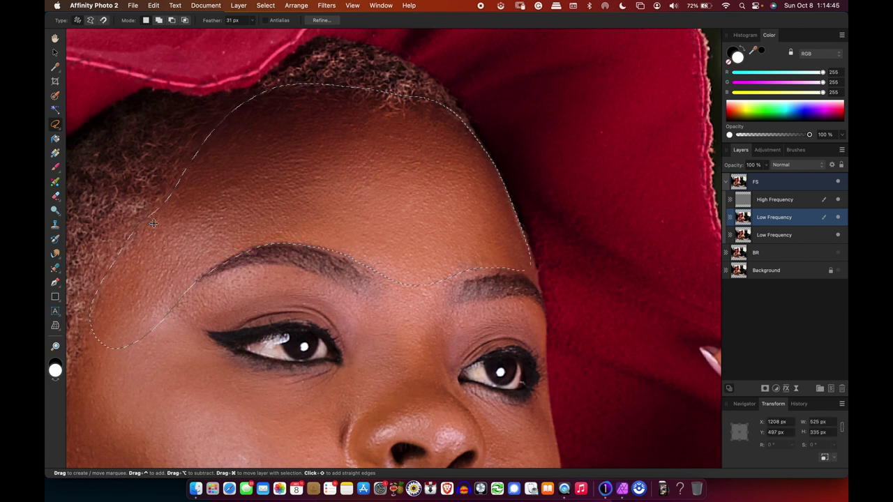
- Apply a Median Blur to the selected forehead after comparing radii of 100 px and 0 px, and deselect the area
left_click(326, 5)
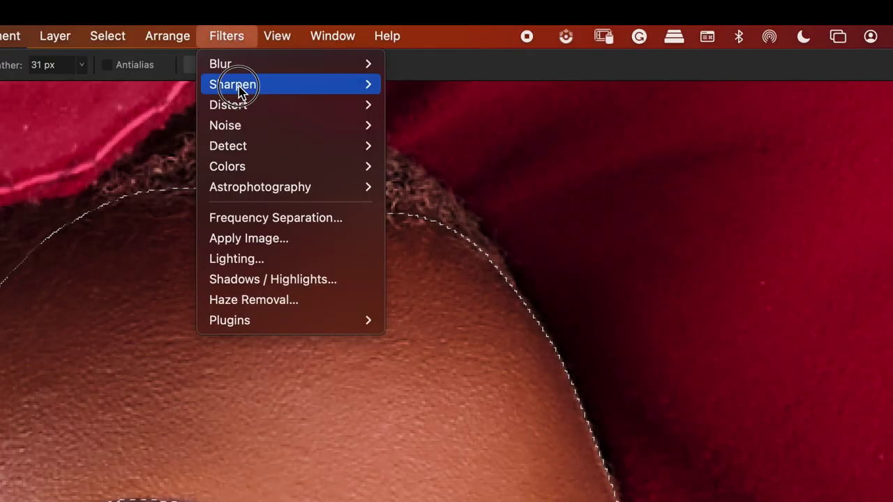
mouse_move(239, 68)
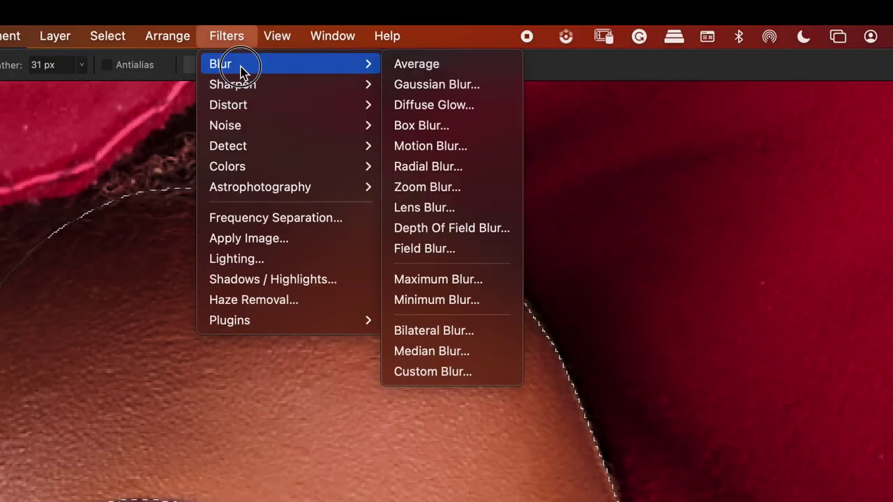
left_click(459, 355)
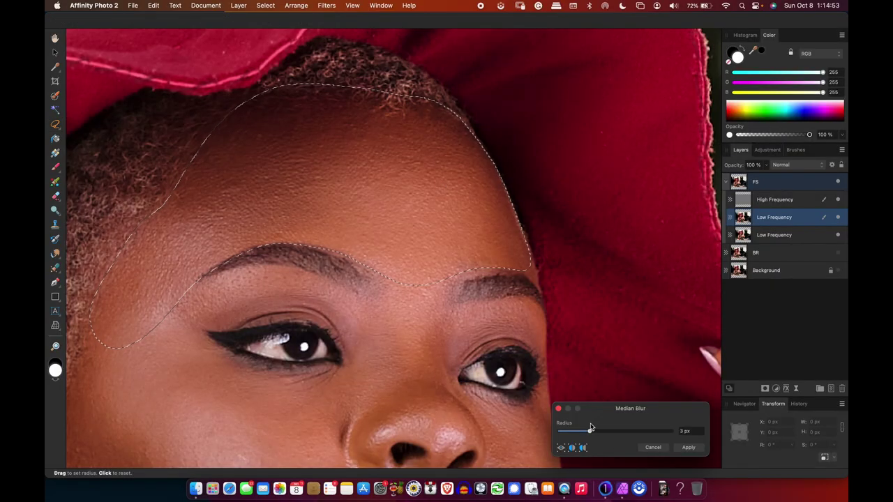
left_click_drag(603, 435, 681, 447)
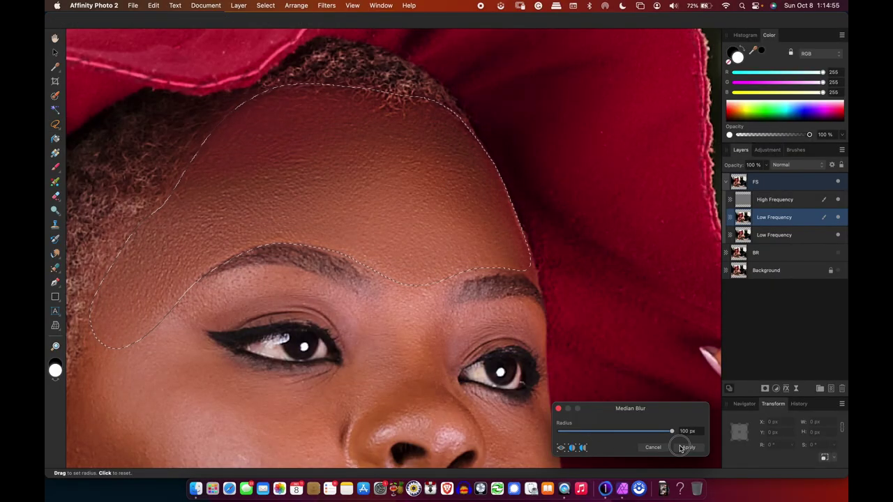
left_click_drag(599, 433, 581, 437)
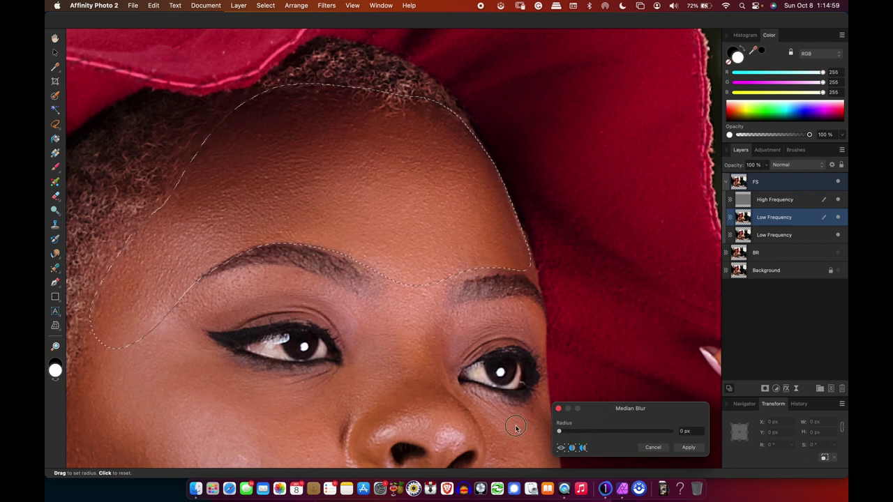
left_click_drag(584, 441, 599, 446)
left_click(689, 448)
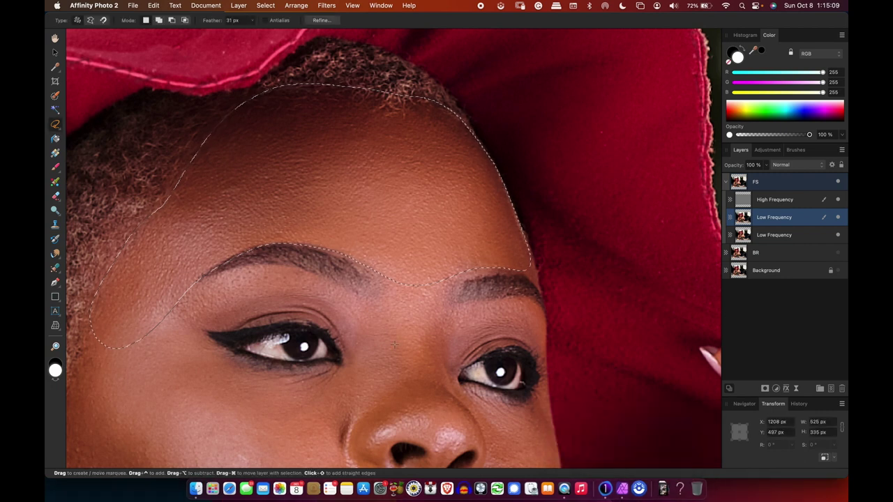
key("super+d")
scroll(445, 280, "down", 5)
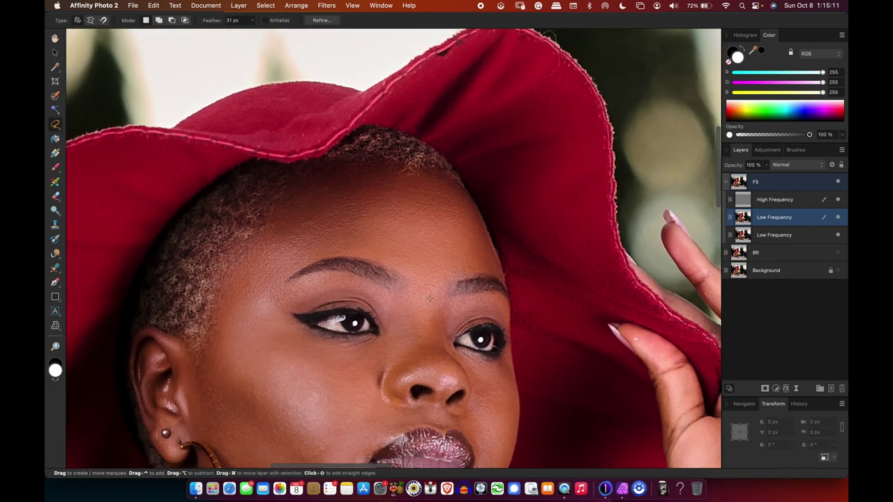
- Lasso the skin between the image-left eye and its eyebrow, including the temple and nose bridge, and repeat the Median Blur on it
scroll(445, 281, "up", 6)
scroll(446, 282, "down", 1)
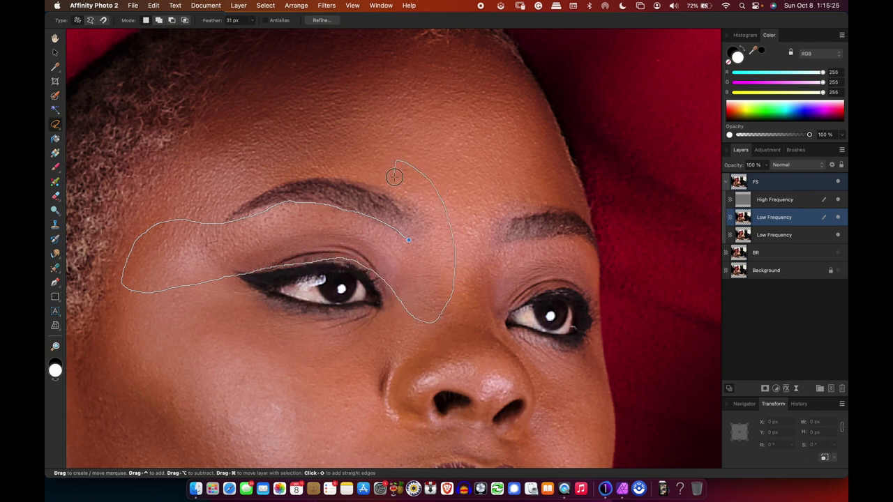
left_click_drag(400, 230, 400, 232)
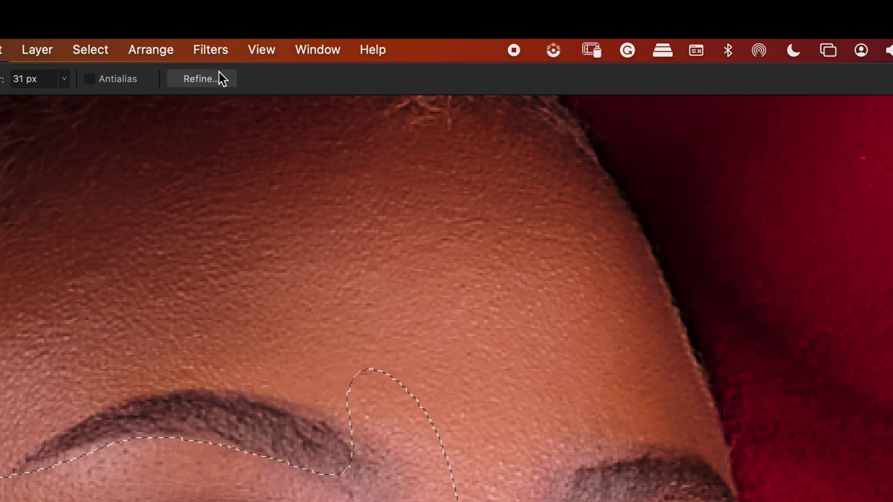
left_click(219, 51)
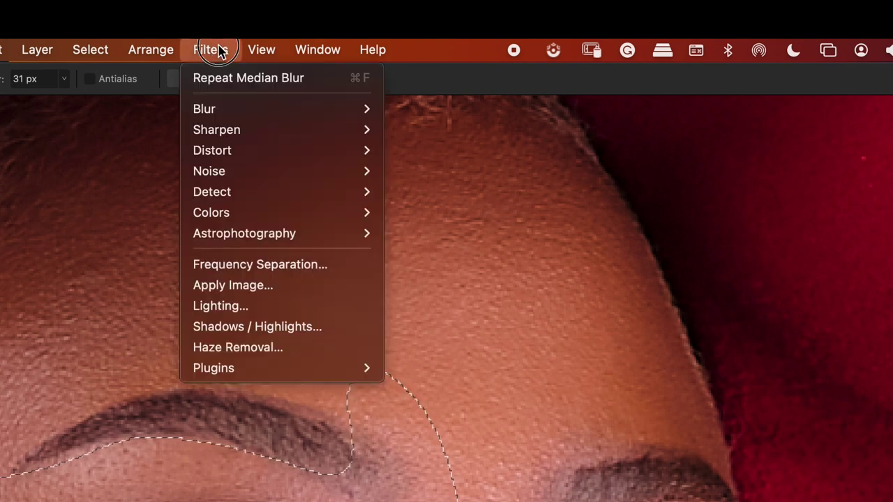
left_click(248, 84)
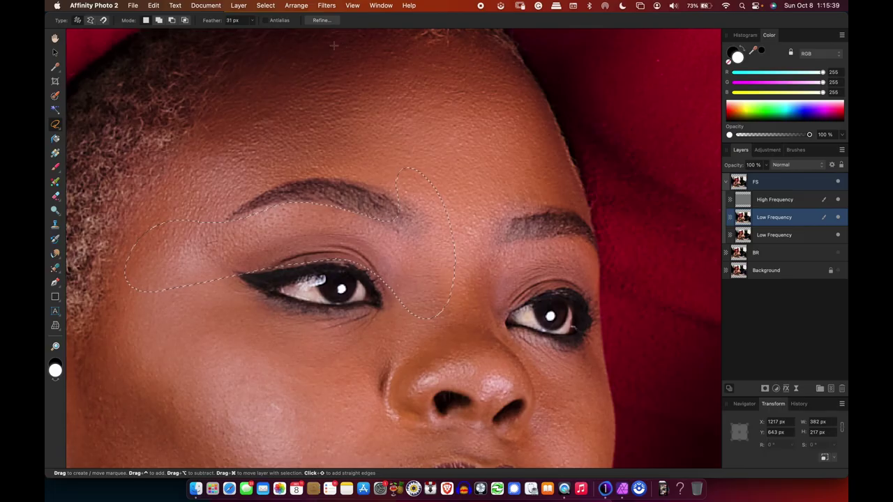
key("super+d")
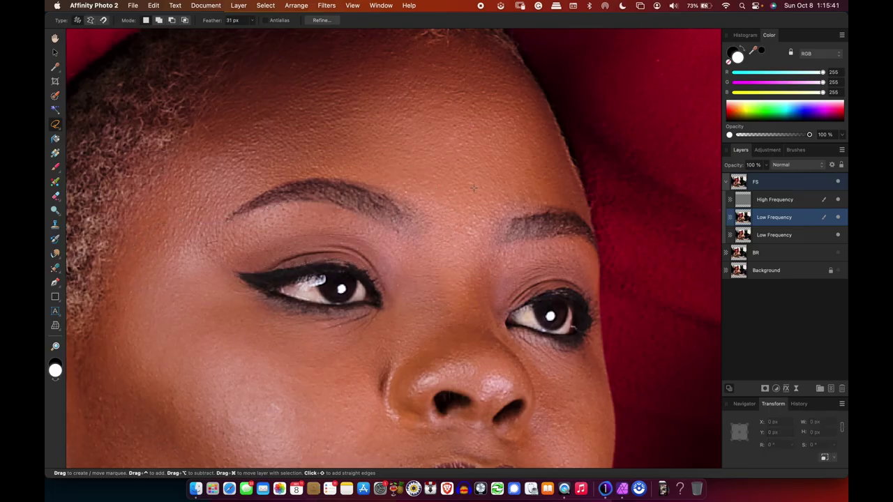
- Lasso the skin between the image-right eye and its eyebrow, repeat the Median Blur on it, and deselect
scroll(458, 207, "down", 3)
scroll(458, 207, "right", 4)
scroll(458, 207, "up", 1)
scroll(458, 208, "right", 1)
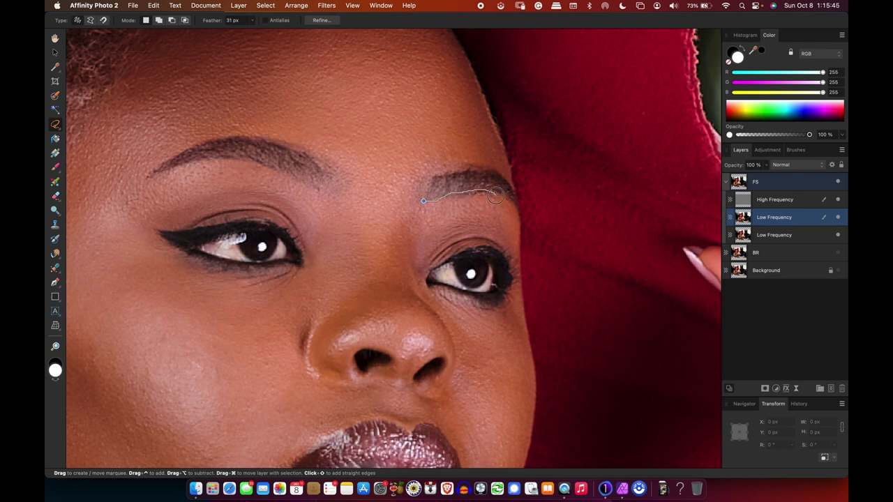
mouse_move(520, 232)
left_mouse_down()
mouse_move(521, 278)
mouse_move(485, 245)
left_mouse_up()
mouse_move(373, 178)
left_mouse_down()
mouse_move(418, 176)
mouse_move(422, 197)
left_mouse_up()
left_click(327, 5)
key("super+d")
- Lasso the image-left cheek with the temple, jaw and chin, skirting the eye and lips, and repeat the Median Blur on it
scroll(427, 193, "down", 2)
scroll(428, 192, "down", 4)
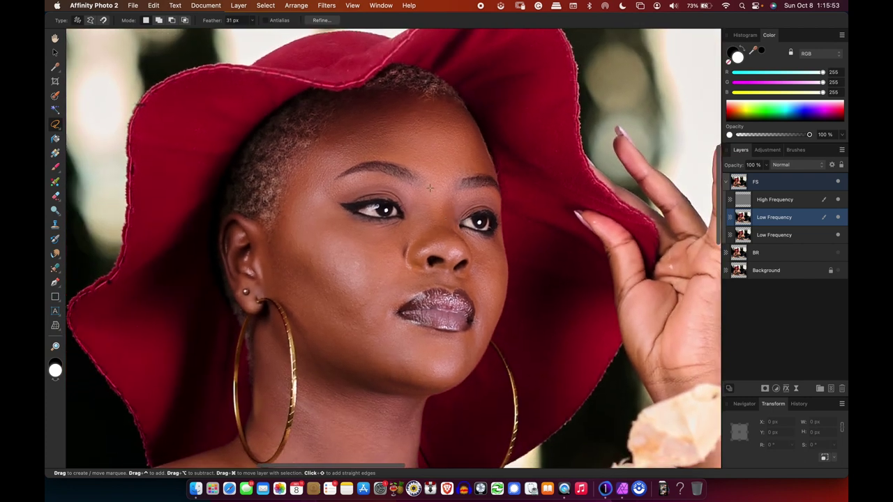
scroll(421, 177, "left", 4)
scroll(421, 177, "up", 2)
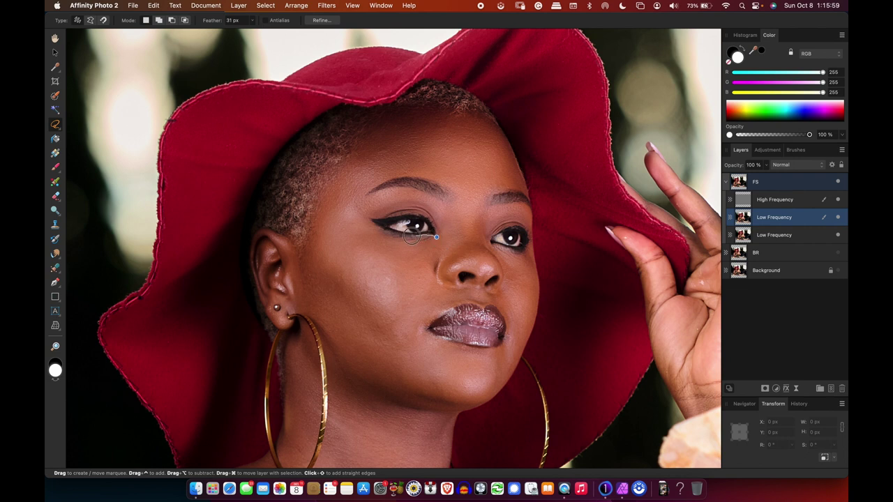
left_click_drag(391, 233, 356, 205)
left_click_drag(297, 238, 294, 279)
mouse_move(298, 315)
left_mouse_down()
mouse_move(354, 379)
mouse_move(384, 394)
mouse_move(442, 406)
mouse_move(471, 385)
left_mouse_up()
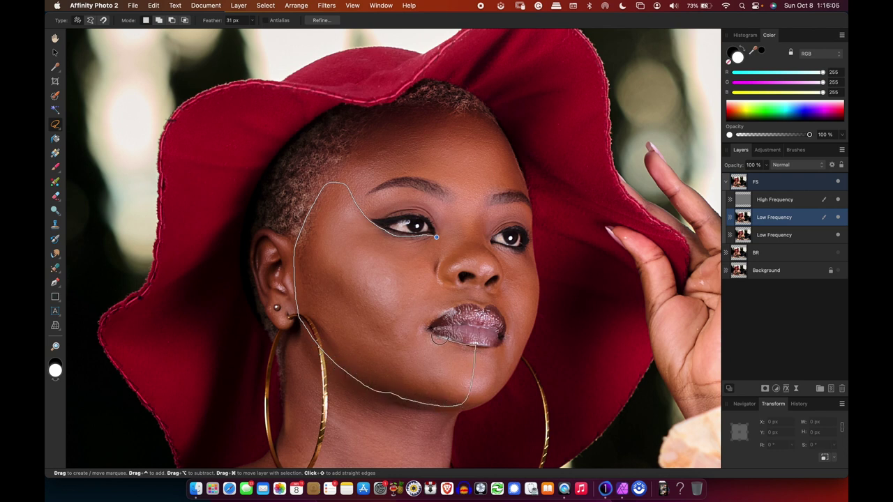
left_click_drag(463, 228, 436, 209)
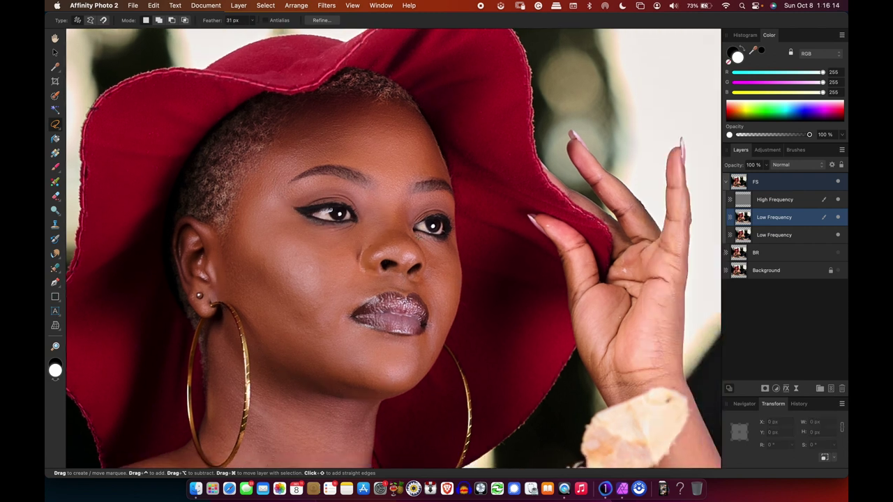
- Lasso the image-right cheek from below the eye down to the chin, excluding the nose and lips, and repeat the Median Blur on it
left_click_drag(418, 235, 450, 236)
mouse_move(458, 279)
left_mouse_down()
mouse_move(456, 321)
mouse_move(439, 354)
left_mouse_up()
left_click_drag(408, 201, 418, 235)
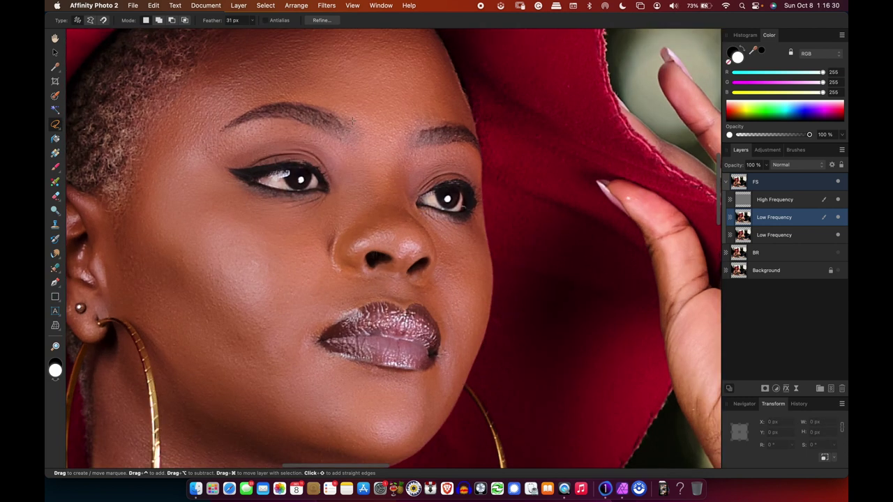
- Lasso the nose from the brow line down around the nostrils, repeat the Median Blur on it, and deselect
left_click_drag(352, 122, 344, 212)
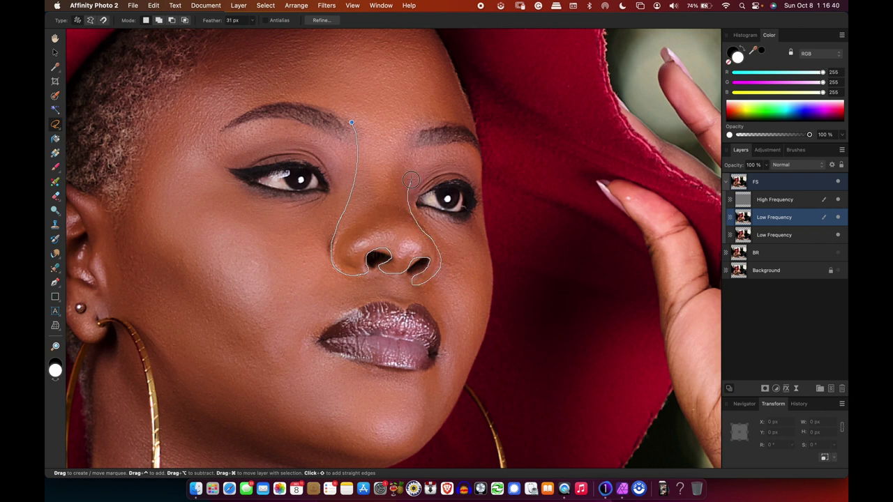
left_click_drag(355, 123, 353, 123)
key("super+f")
key("super+d")
scroll(394, 228, "down", 5)
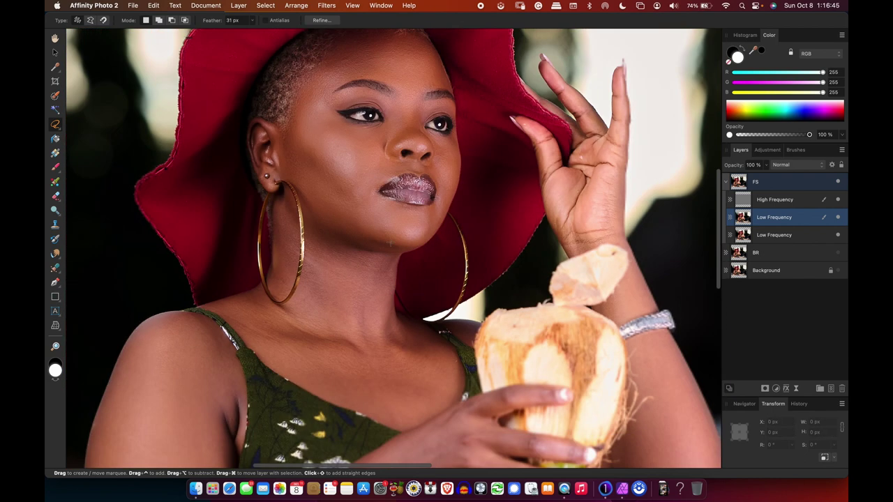
- Lasso the skin inside the image-left hoop earring and the rest of the neck below the jaw, repeating the Median Blur on each
scroll(394, 229, "up", 3)
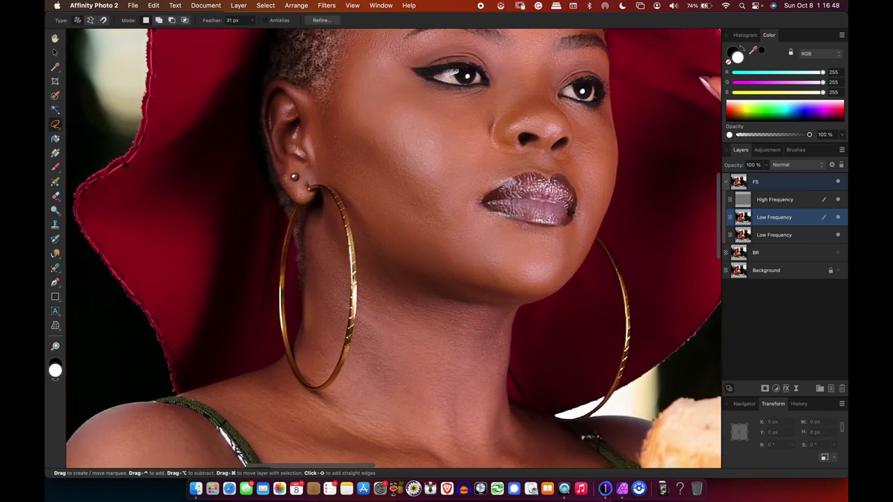
mouse_move(319, 112)
left_mouse_down()
mouse_move(283, 78)
mouse_move(274, 185)
mouse_move(319, 113)
left_mouse_up()
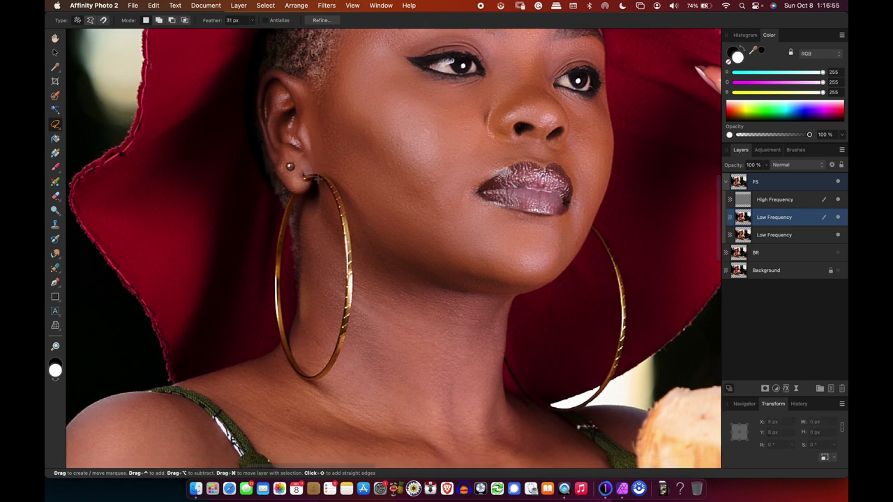
mouse_move(313, 175)
left_mouse_down()
mouse_move(295, 215)
mouse_move(285, 340)
mouse_move(315, 368)
left_mouse_up()
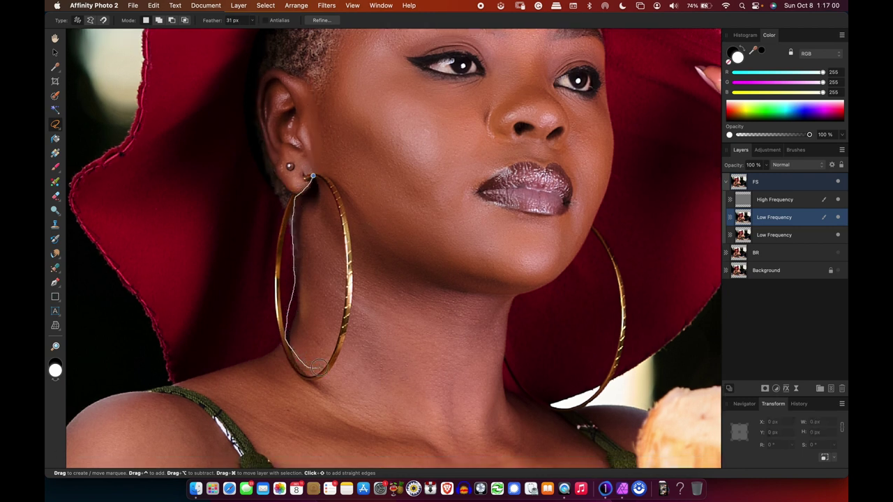
mouse_move(348, 284)
left_mouse_down()
mouse_move(346, 238)
mouse_move(314, 178)
left_mouse_up()
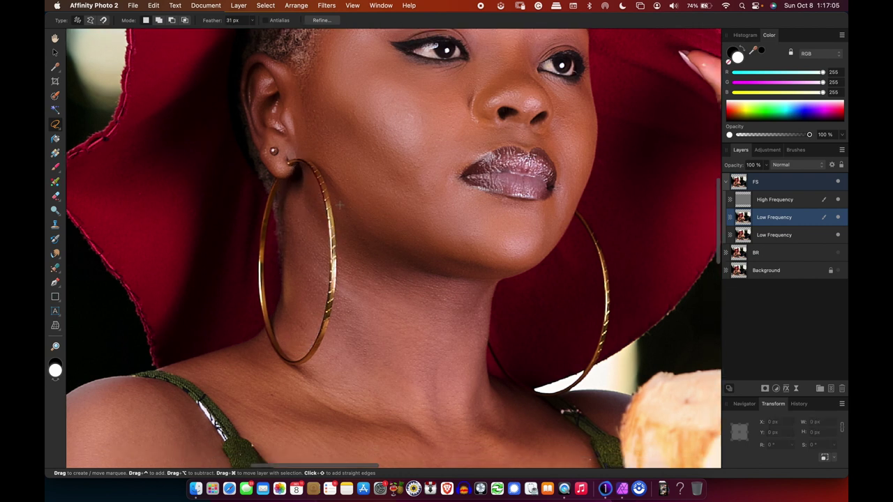
mouse_move(323, 180)
left_mouse_down()
mouse_move(335, 204)
mouse_move(335, 293)
left_mouse_up()
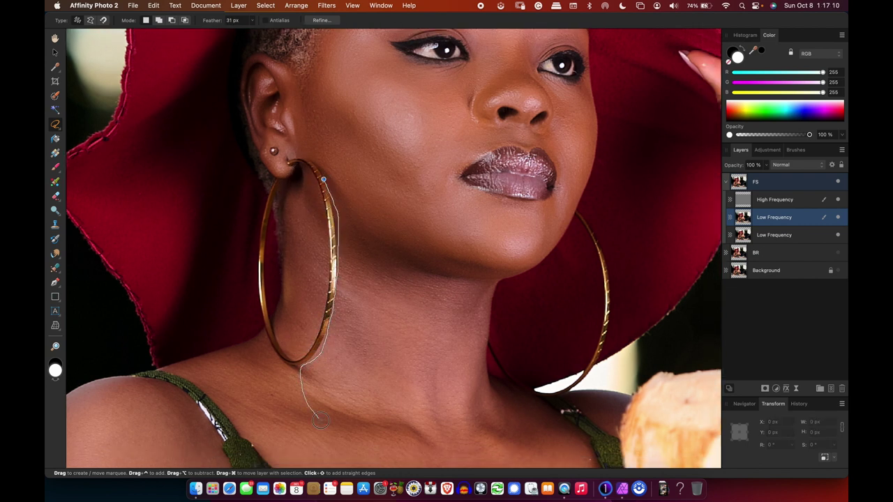
mouse_move(474, 438)
left_mouse_down()
mouse_move(509, 265)
mouse_move(412, 233)
mouse_move(345, 187)
left_mouse_up()
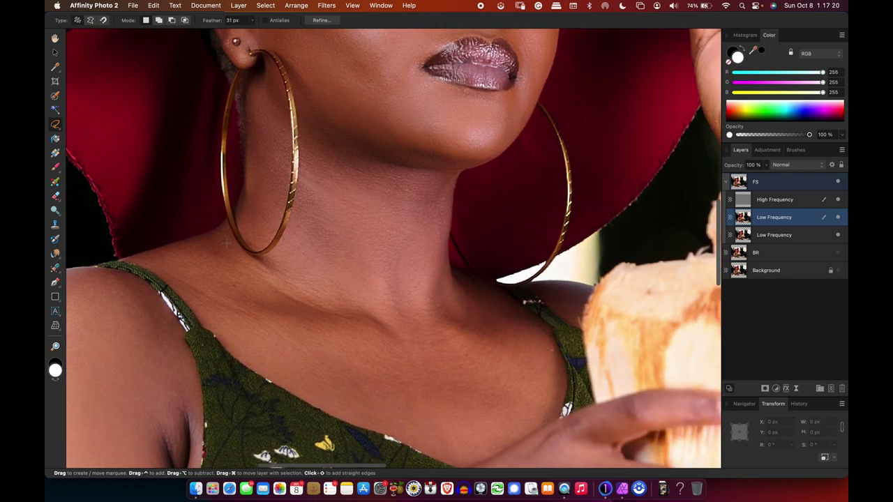
- Lasso the upper chest between the neck and the dress neckline, repeat the Median Blur on it, and deselect
left_click(223, 221)
mouse_move(200, 239)
left_mouse_down()
mouse_move(129, 265)
mouse_move(168, 282)
mouse_move(284, 396)
mouse_move(417, 452)
left_mouse_up()
mouse_move(565, 381)
left_mouse_down()
mouse_move(550, 320)
mouse_move(501, 288)
mouse_move(459, 273)
mouse_move(385, 298)
mouse_move(298, 278)
mouse_move(224, 222)
left_mouse_up()
key("super+f")
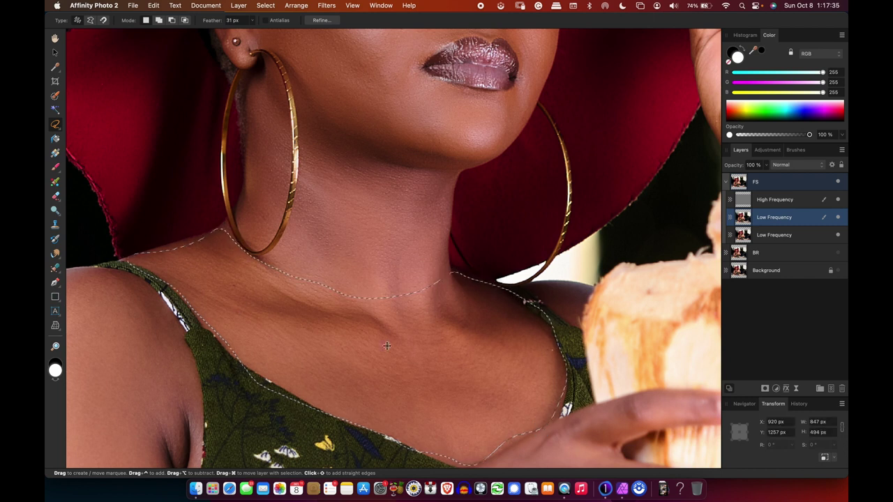
scroll(458, 249, "down", 5)
key("super+d")
- Lasso the image-left arm from the shoulder to the beaded bracelets, repeat the Median Blur on it, and deselect
scroll(350, 208, "up", 3)
scroll(350, 208, "down", 5)
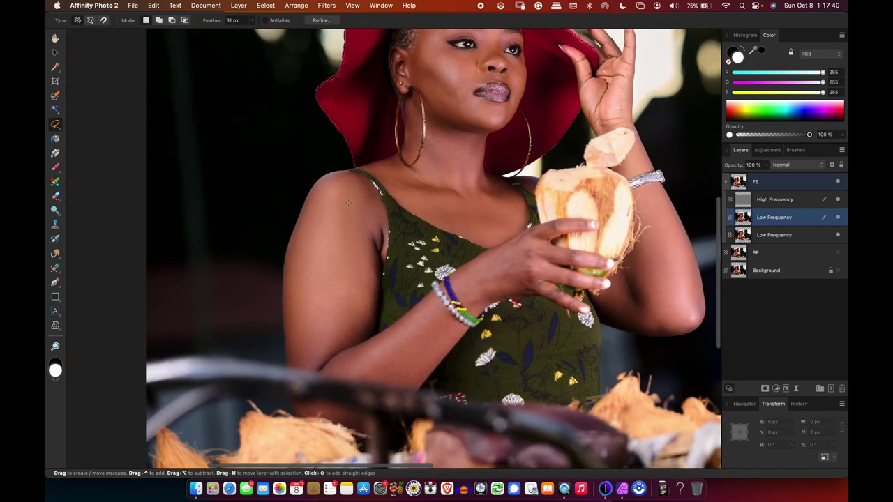
mouse_move(386, 261)
left_mouse_down()
mouse_move(384, 222)
mouse_move(337, 167)
mouse_move(283, 257)
mouse_move(287, 369)
mouse_move(427, 390)
mouse_move(464, 322)
mouse_move(418, 300)
mouse_move(356, 342)
mouse_move(383, 243)
left_mouse_up()
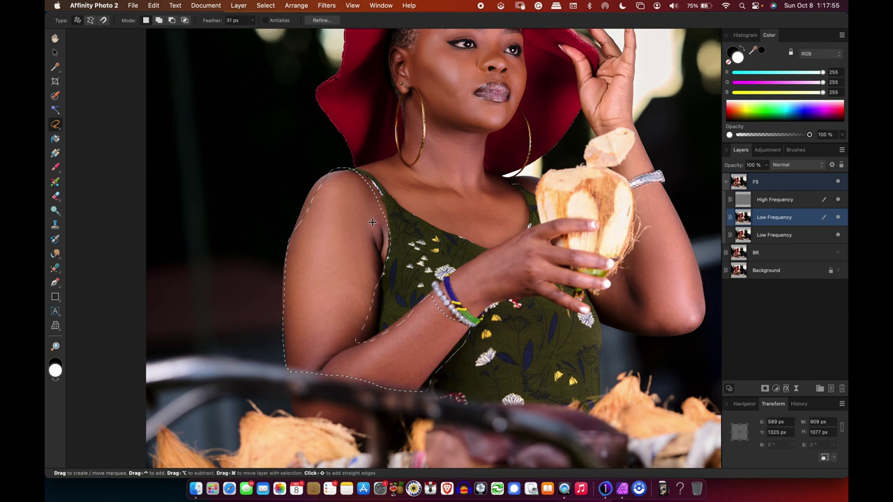
key("super+f")
key("super+d")
- Lasso the image-right arm from the silver bracelet to the elbow and the raised hand, repeating the Median Blur on each
scroll(438, 214, "right", 4)
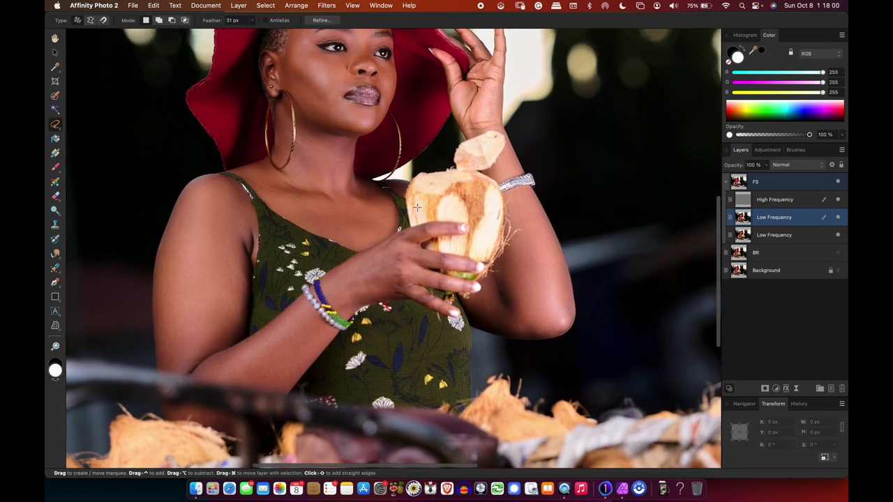
scroll(437, 214, "up", 5)
mouse_move(360, 220)
left_mouse_down()
mouse_move(389, 210)
mouse_move(414, 220)
mouse_move(432, 254)
mouse_move(474, 360)
mouse_move(481, 407)
mouse_move(472, 445)
mouse_move(388, 462)
mouse_move(315, 431)
mouse_move(332, 357)
mouse_move(362, 295)
mouse_move(360, 220)
left_mouse_up()
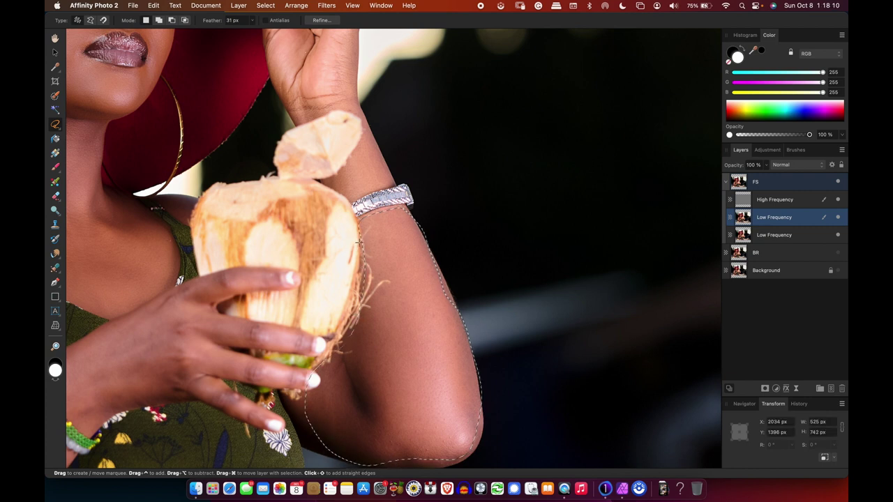
scroll(407, 234, "up", 5)
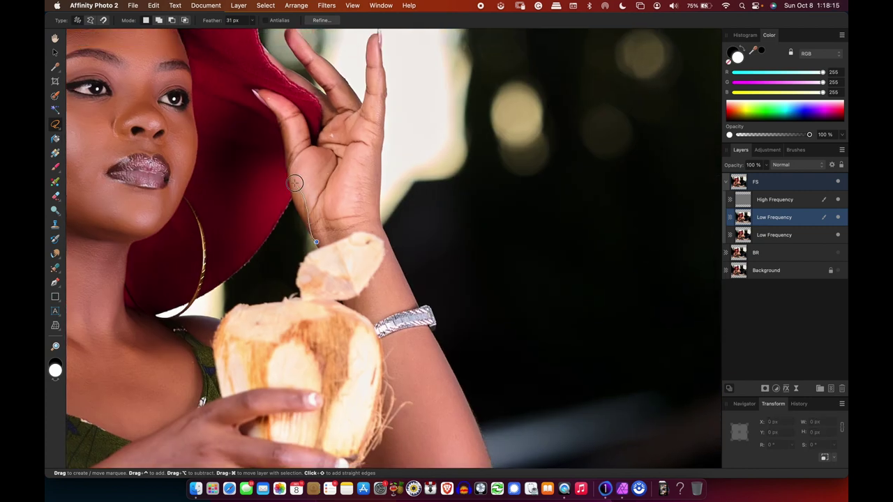
mouse_move(318, 243)
left_mouse_down()
mouse_move(296, 201)
mouse_move(282, 131)
mouse_move(254, 93)
mouse_move(297, 109)
mouse_move(307, 137)
mouse_move(320, 141)
mouse_move(323, 112)
mouse_move(264, 51)
mouse_move(329, 90)
mouse_move(284, 38)
mouse_move(297, 30)
mouse_move(361, 108)
mouse_move(375, 40)
mouse_move(386, 64)
mouse_move(388, 215)
mouse_move(416, 305)
mouse_move(385, 315)
mouse_move(346, 305)
mouse_move(377, 272)
mouse_move(377, 240)
mouse_move(318, 244)
left_mouse_up()
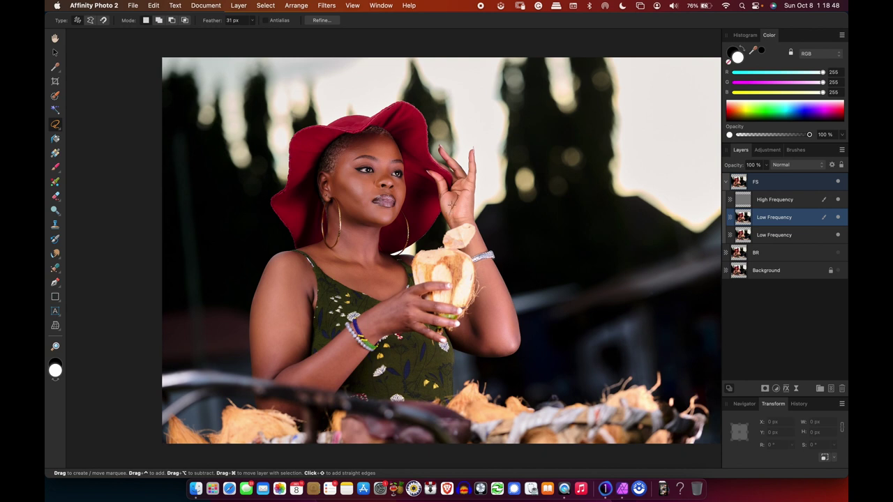
- Compare the face before and after smoothing by hiding and showing the blurred Low Frequency duplicate
scroll(363, 149, "up", 5)
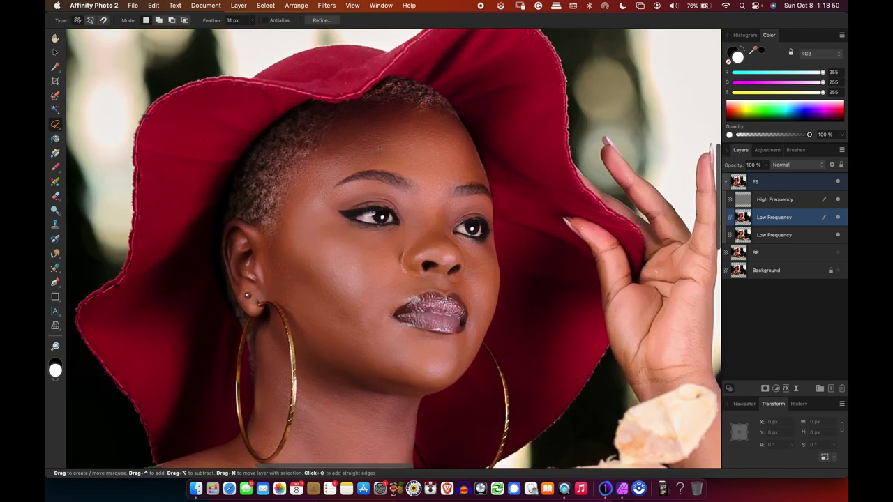
scroll(395, 174, "up", 4)
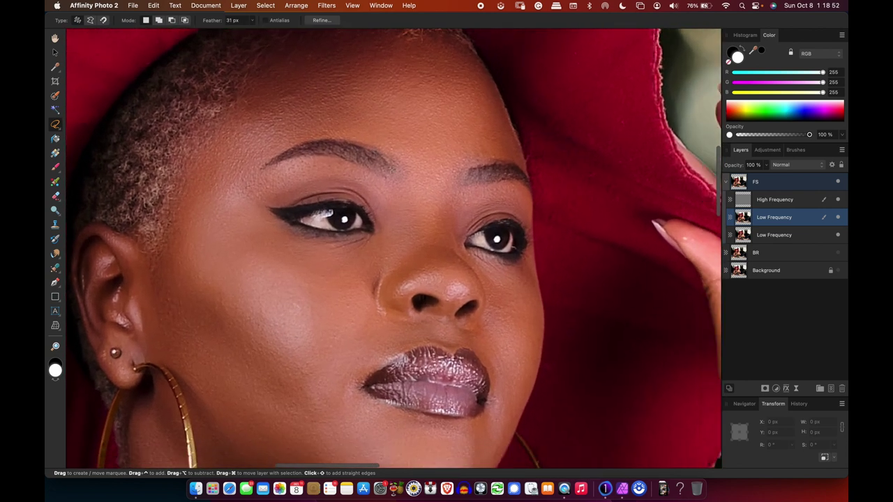
scroll(403, 198, "down", 5)
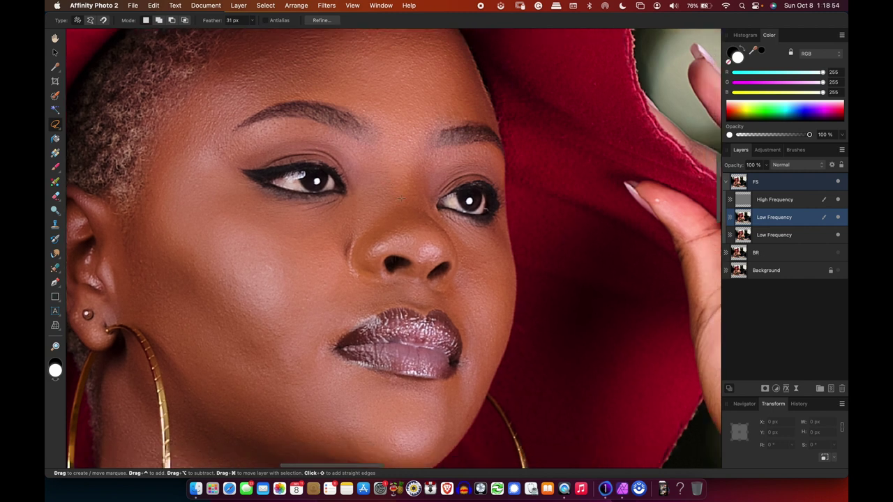
scroll(399, 199, "right", 1)
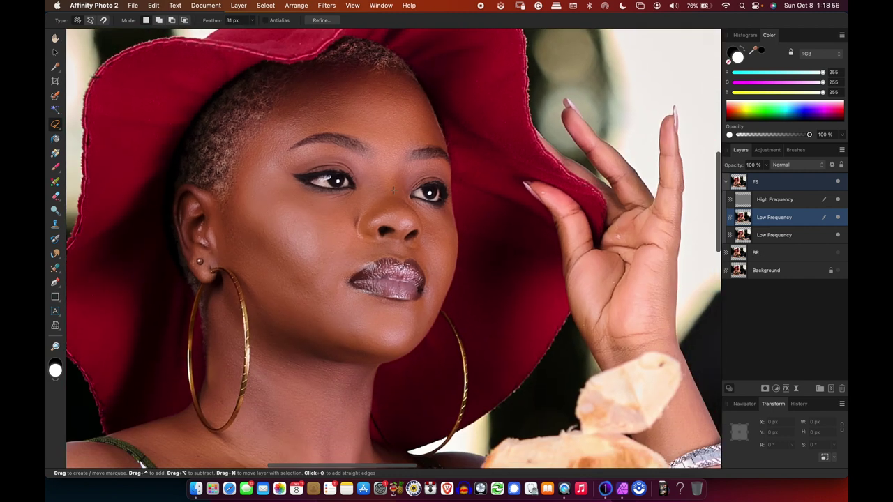
left_click(838, 217)
scroll(313, 204, "up", 2)
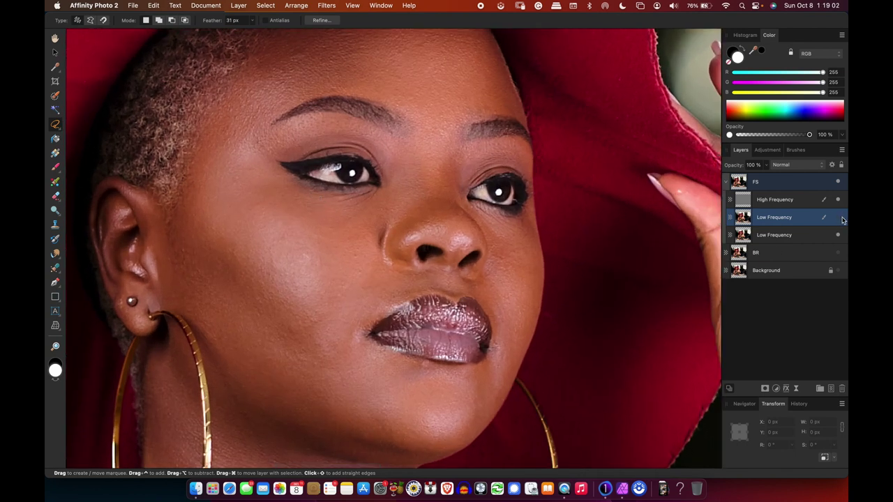
left_click(839, 217)
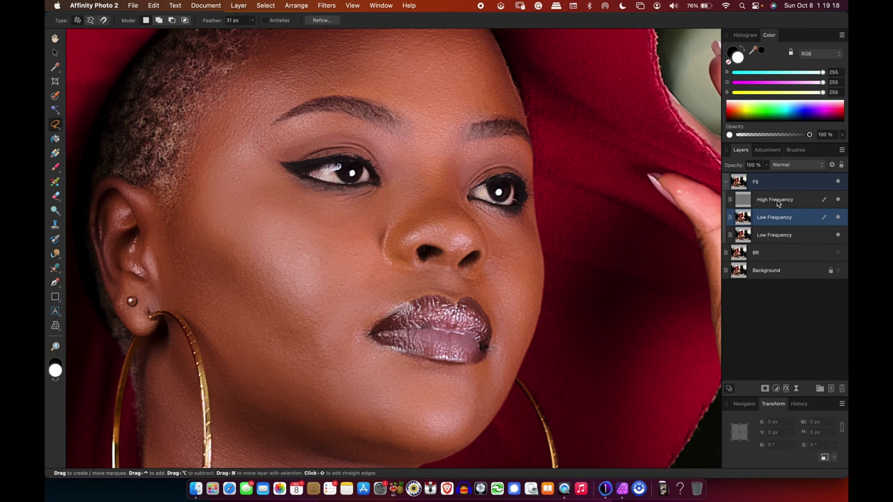
left_click(777, 201)
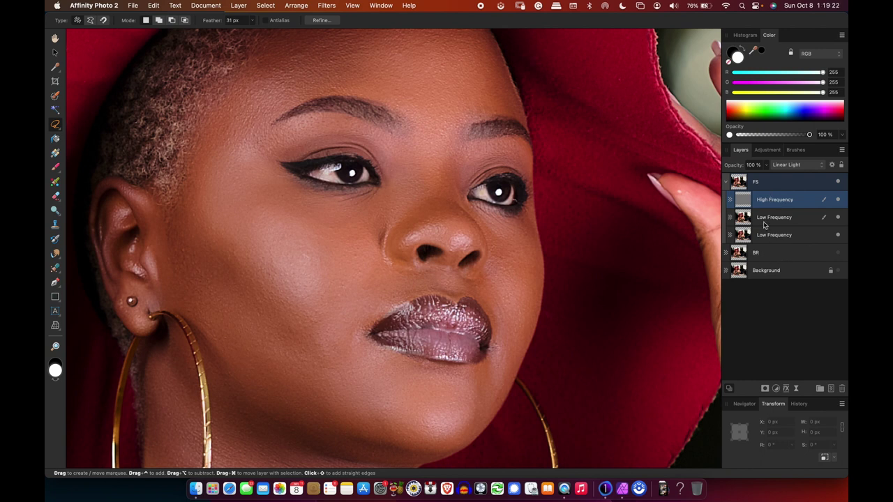
right_click(786, 208)
key("Delete")
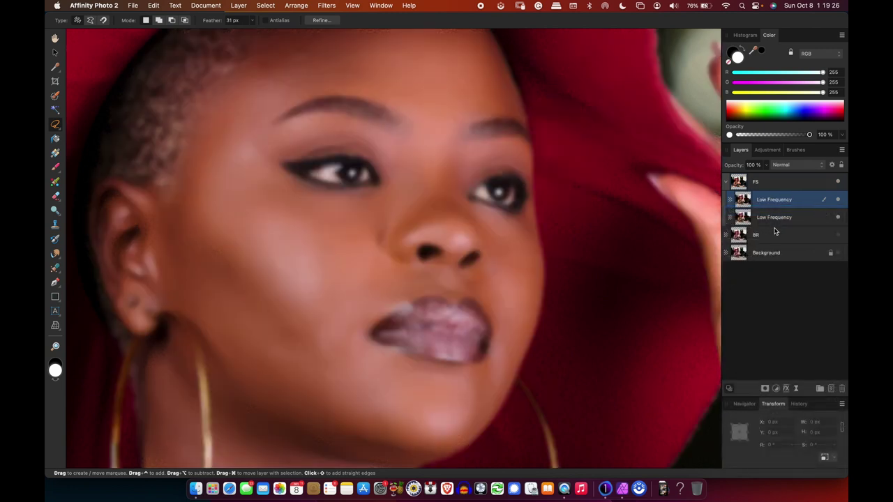
key("super+z")
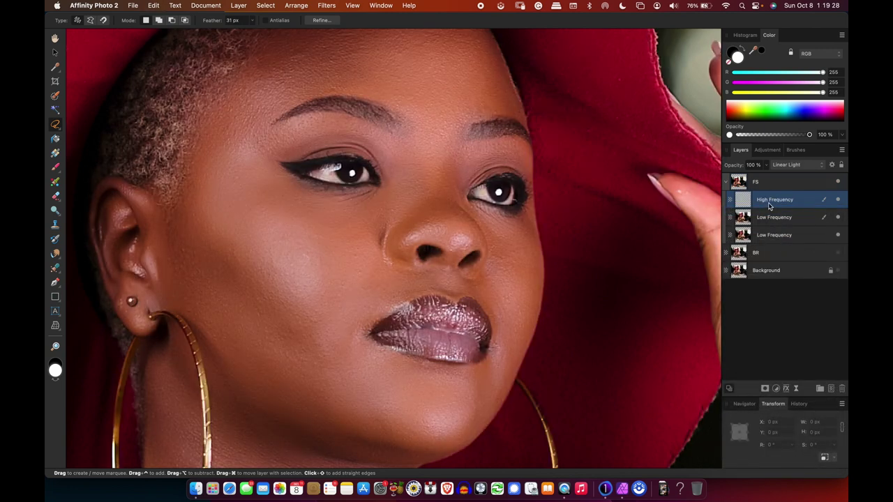
- Duplicate the High Frequency layer and set the duplicate's opacity to 20%
right_click(771, 202)
left_click(756, 317)
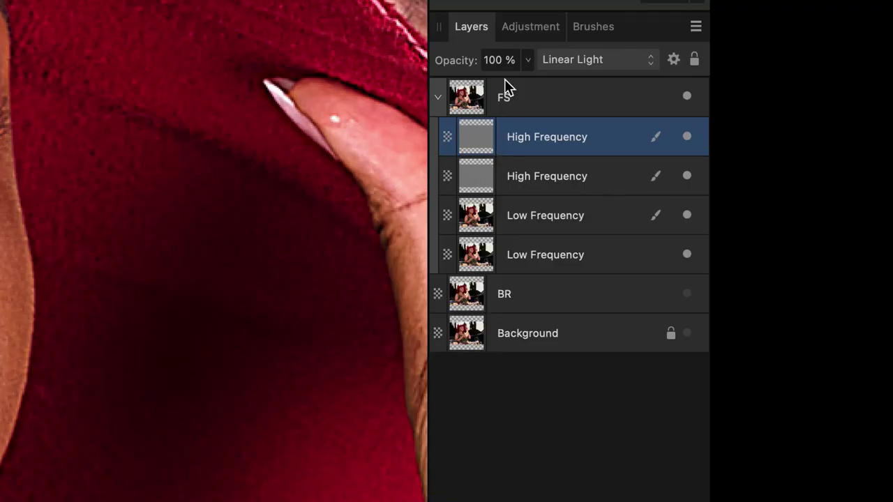
left_click(492, 61)
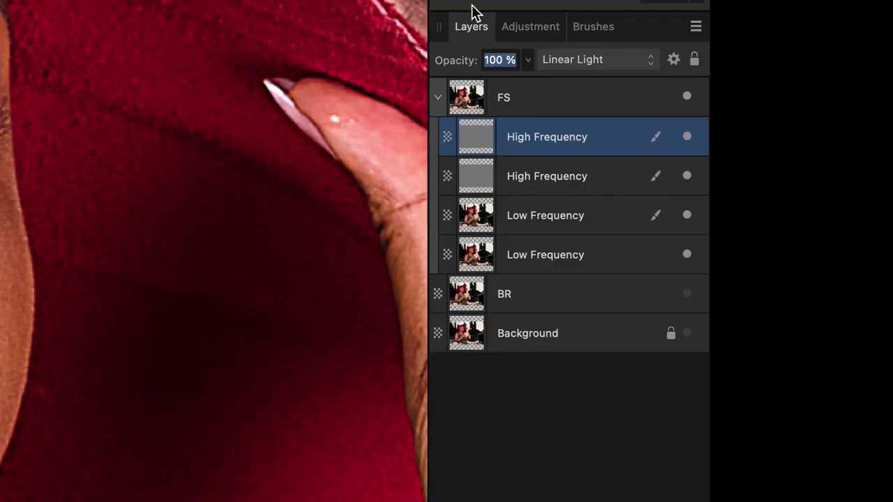
type("20")
key("Return")
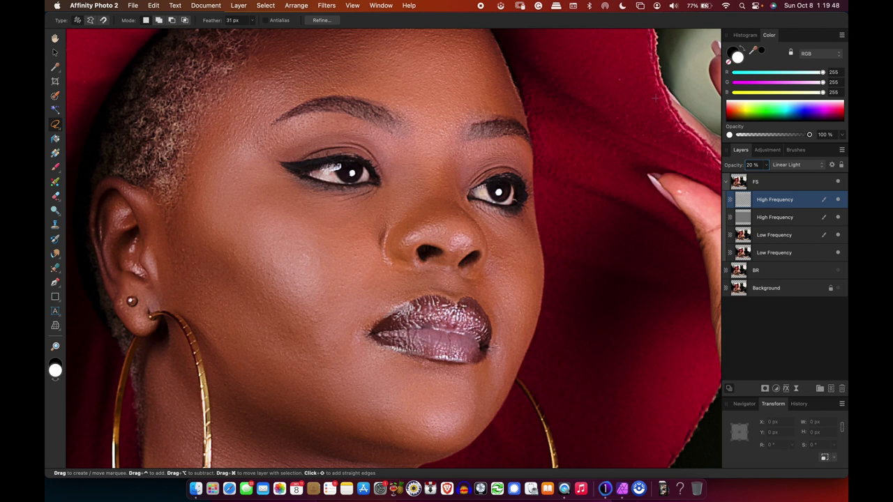
- Examine the FS group's layers and review the retouched skin across the whole portrait
mouse_move(730, 169)
left_mouse_down()
mouse_move(761, 171)
mouse_move(729, 166)
left_mouse_up()
left_click_drag(744, 200, 732, 185)
left_click(727, 184)
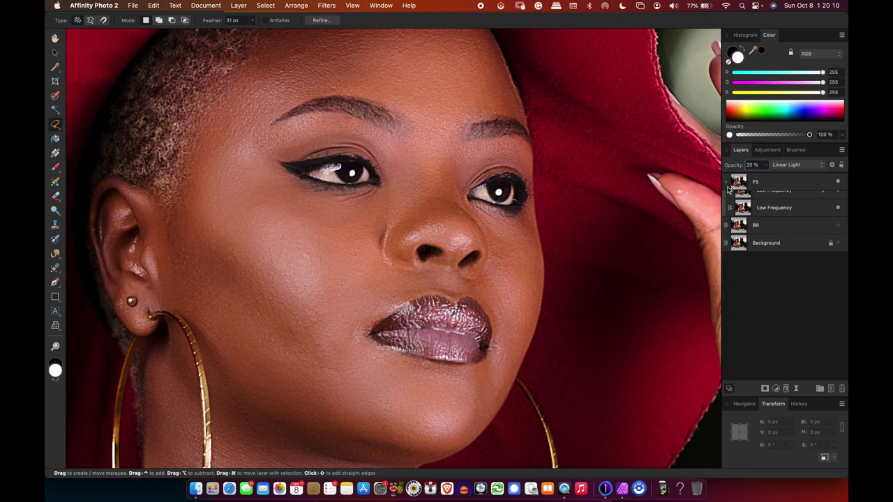
left_click(728, 184)
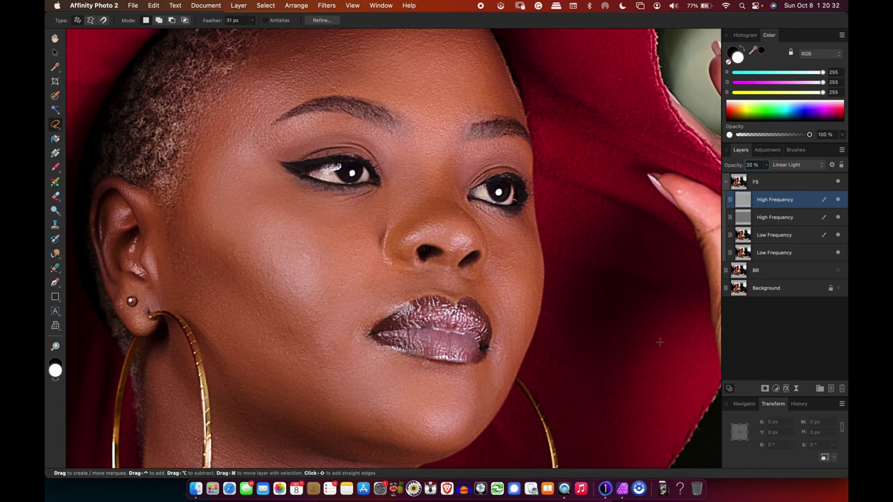
scroll(634, 356, "down", 3)
scroll(564, 292, "down", 5)
scroll(575, 287, "down", 3)
scroll(576, 288, "right", 5)
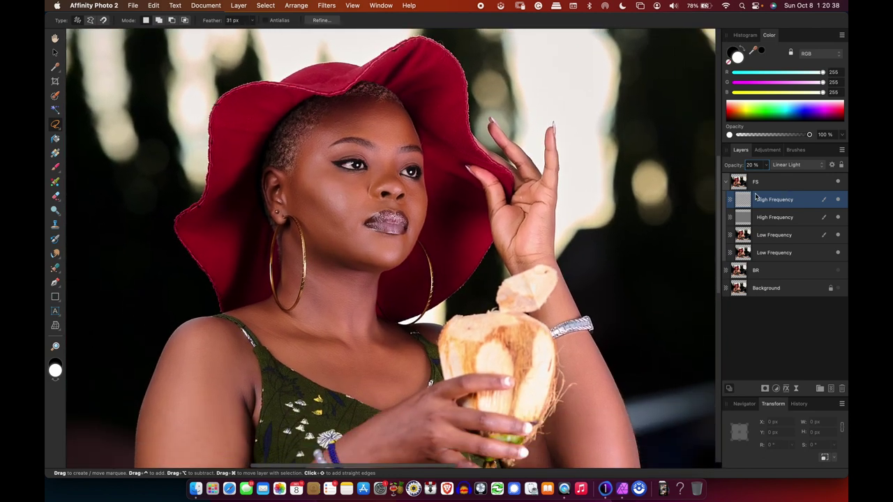
- Collapse the FS group and compare the face across the original Background, the BR layer and the FS retouch by switching layer visibility
left_click(725, 182)
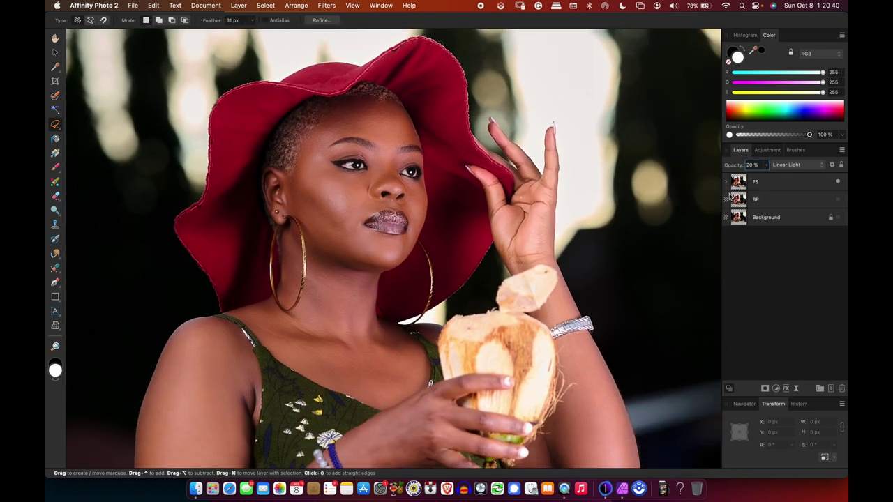
left_click(838, 201)
scroll(377, 162, "up", 5)
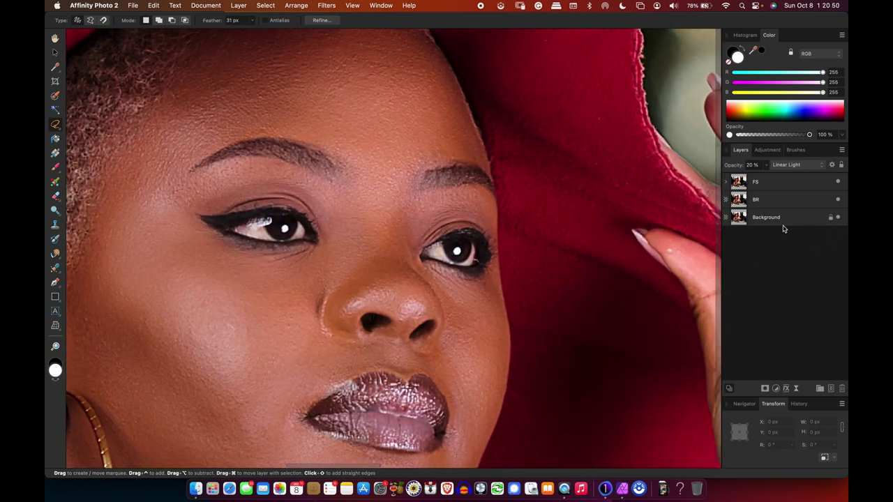
left_click(839, 183)
left_click(838, 200)
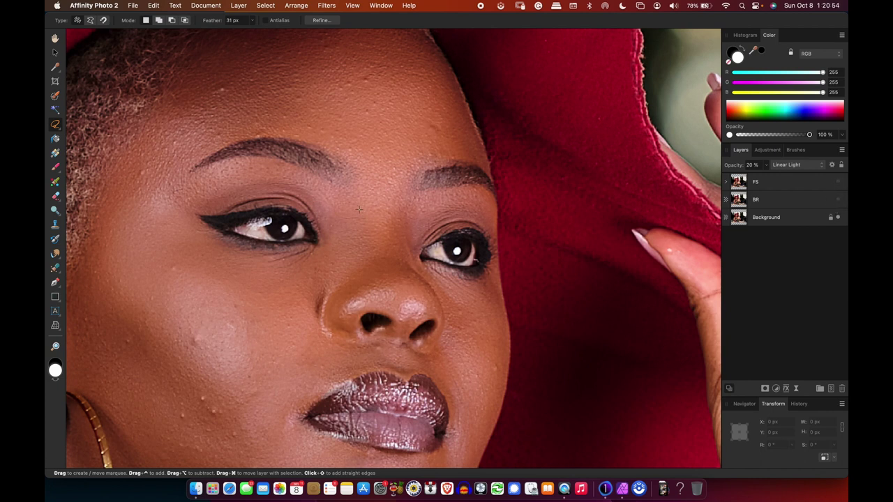
scroll(359, 208, "down", 4)
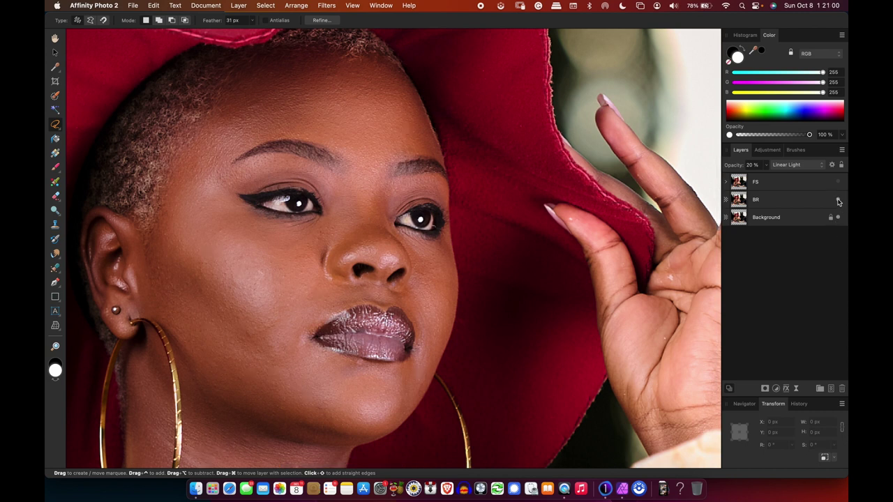
- Make the FS group visible again and save the retouched portrait
left_click(839, 183)
key("super+s")
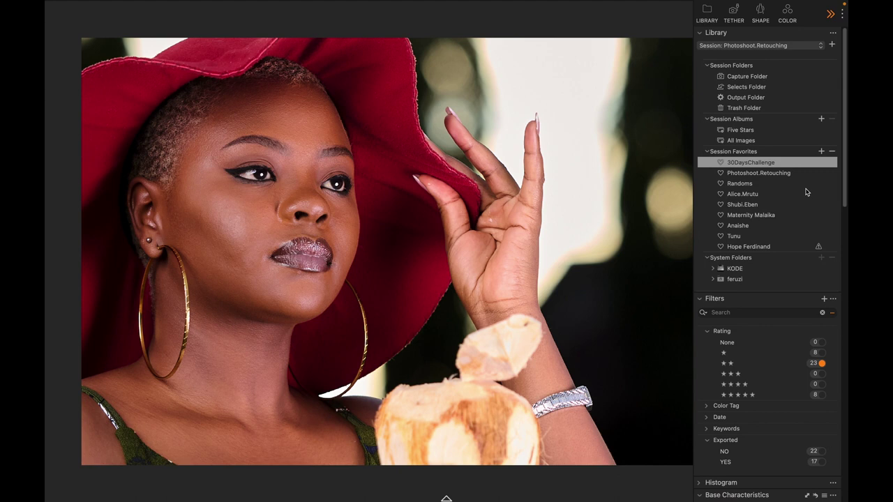
- In Capture One, hide the tool panels and examine the retouched face and raised hand up close
key("super+t")
scroll(279, 205, "up", 3)
scroll(279, 205, "up", 3)
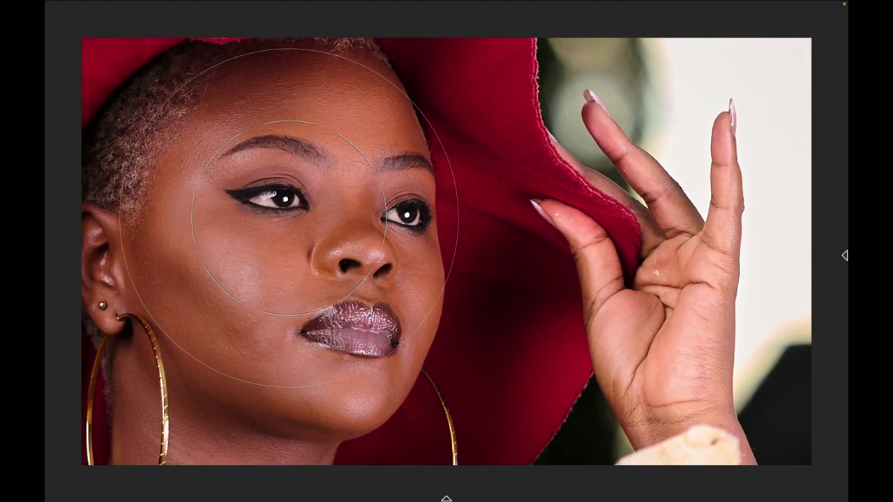